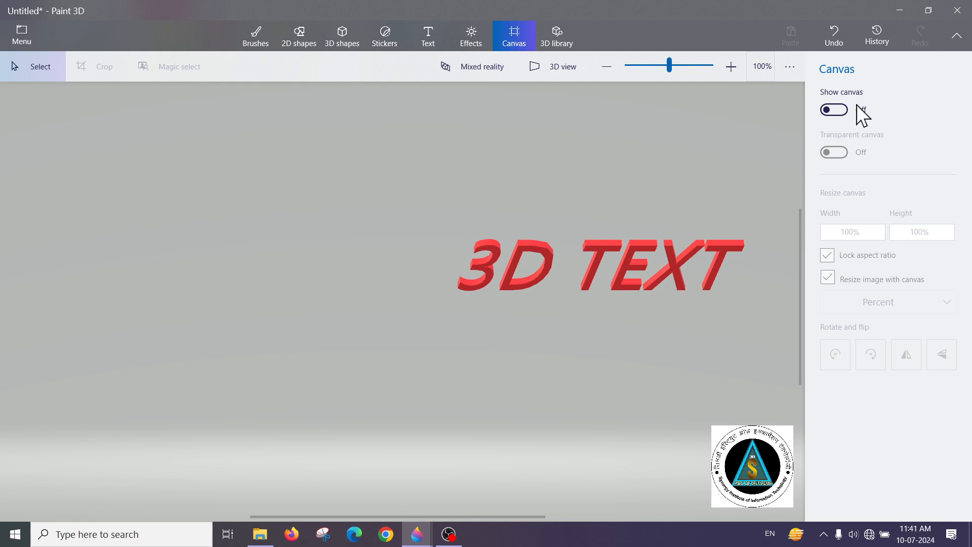
# Show the canvas behind the text and move the 3D text below the 2D text
pyautogui.click(833, 110)
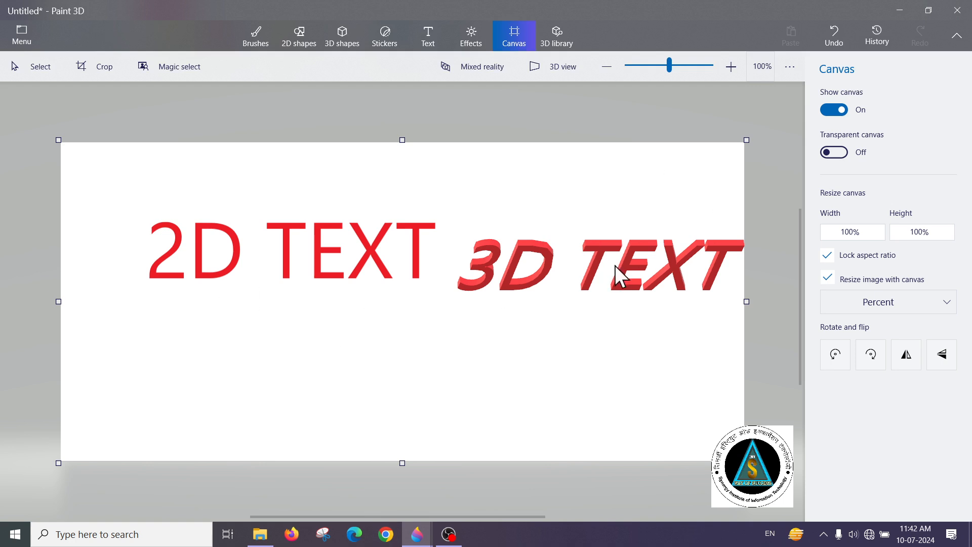
pyautogui.click(646, 263)
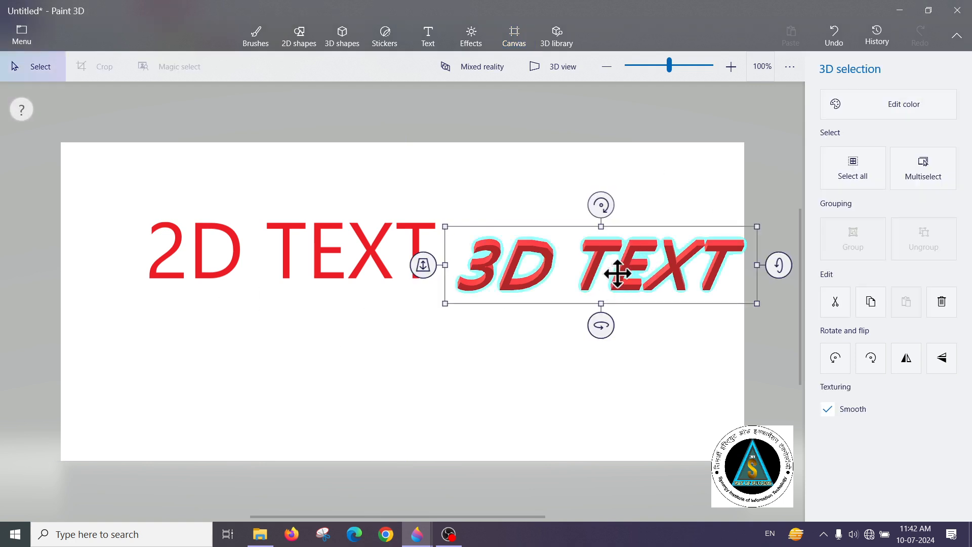
pyautogui.moveTo(612, 273); pyautogui.dragTo(543, 364)
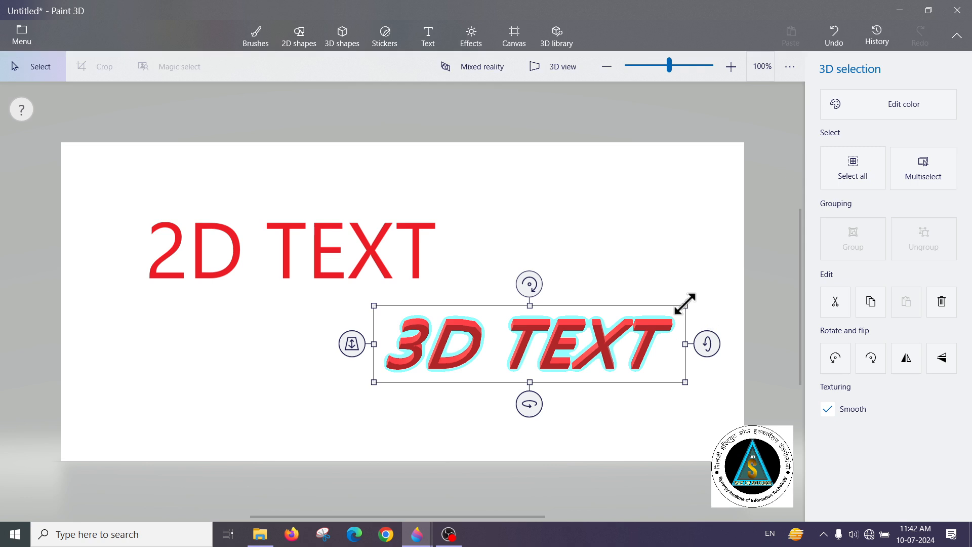
# Rotate the 3D text to face straight forward and place it, slightly smaller, to the right of the 2D text
pyautogui.moveTo(685, 304); pyautogui.dragTo(696, 279)
pyautogui.moveTo(723, 345); pyautogui.dragTo(721, 331)
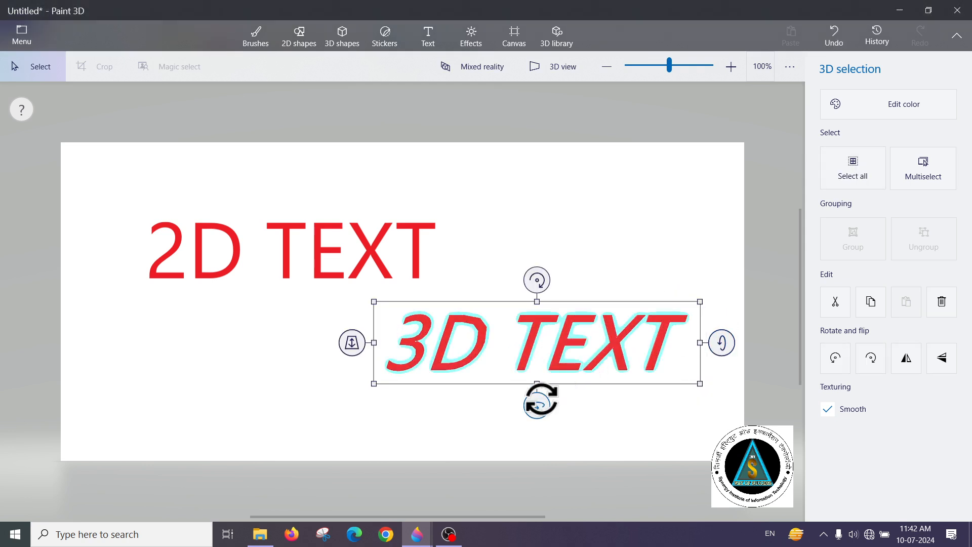
pyautogui.moveTo(697, 383); pyautogui.dragTo(653, 221)
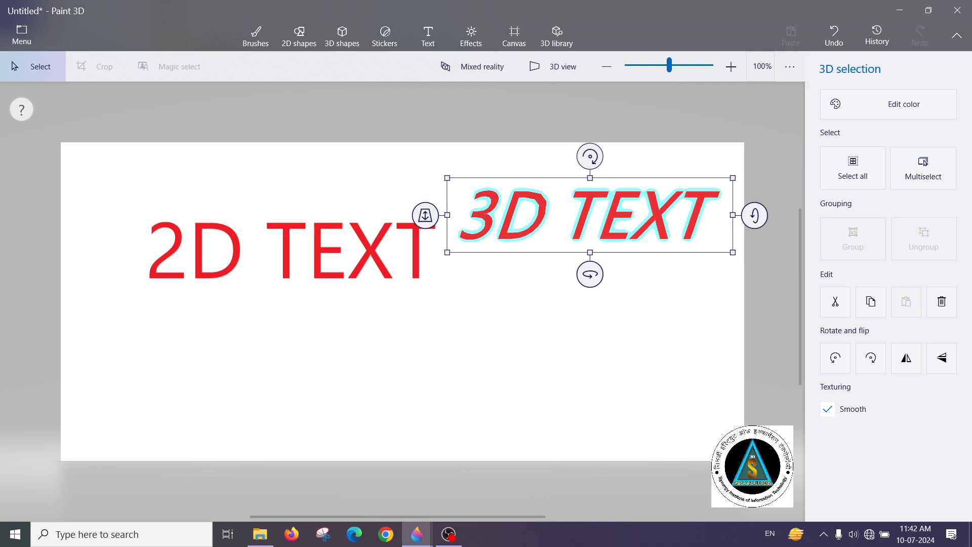
# Set the colour of the selected 3D text to red and deselect it
pyautogui.click(851, 103)
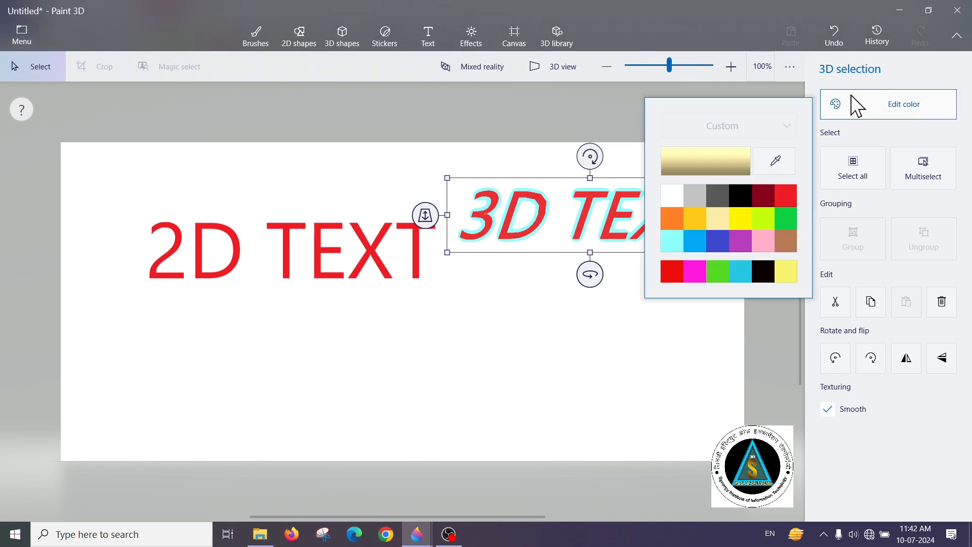
pyautogui.click(784, 194)
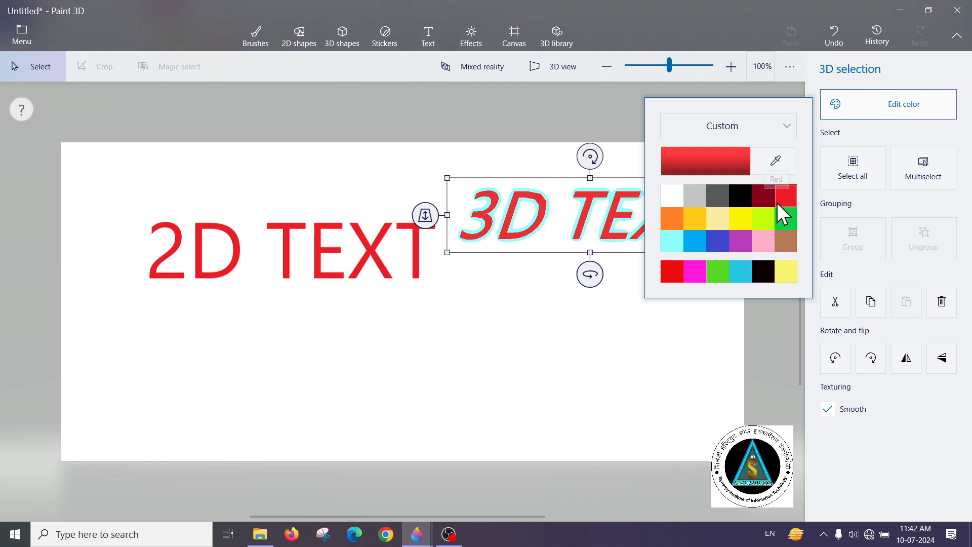
pyautogui.click(617, 213)
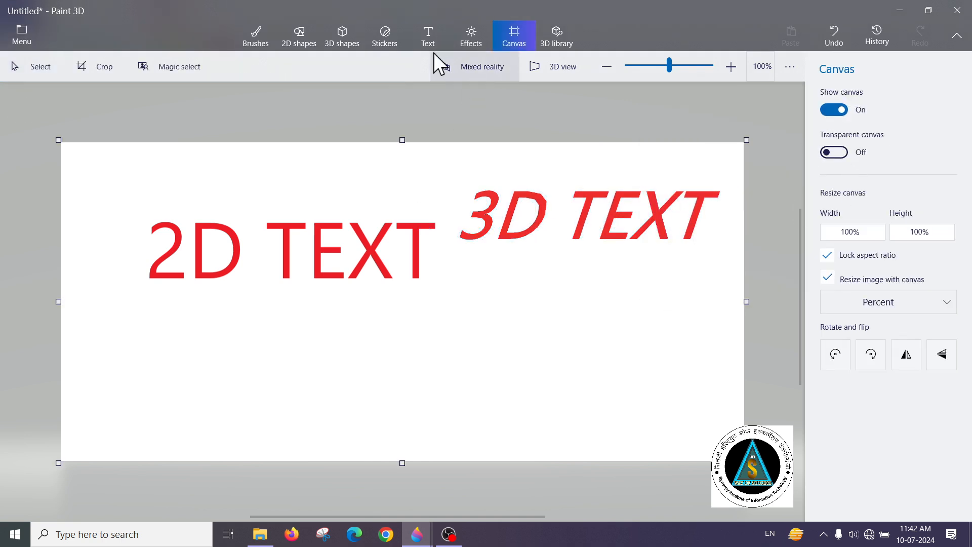
# Add the 2D text "gfhgfh" below the 3D text and fit its text box around a single line
pyautogui.click(381, 35)
pyautogui.click(434, 37)
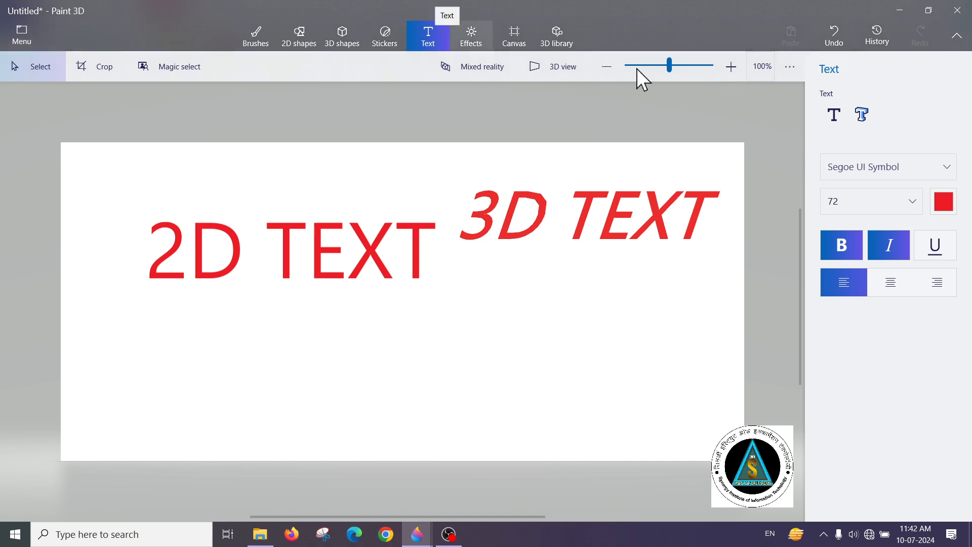
pyautogui.click(832, 114)
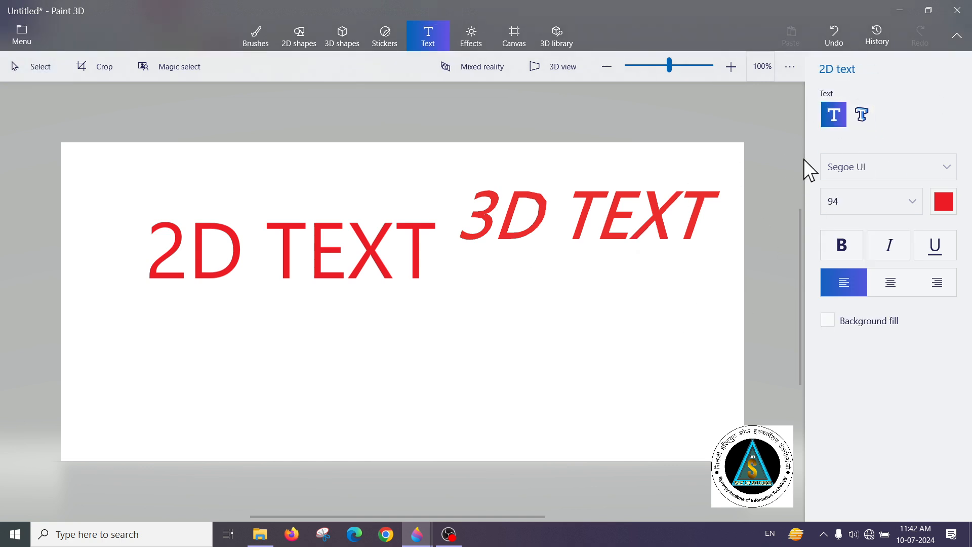
pyautogui.moveTo(477, 284); pyautogui.dragTo(711, 326)
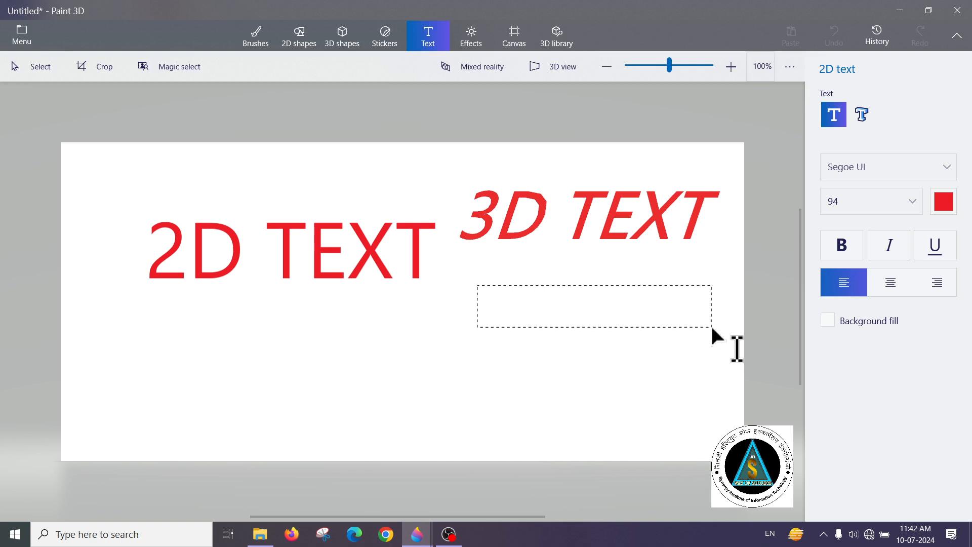
pyautogui.write('gfhgfh')
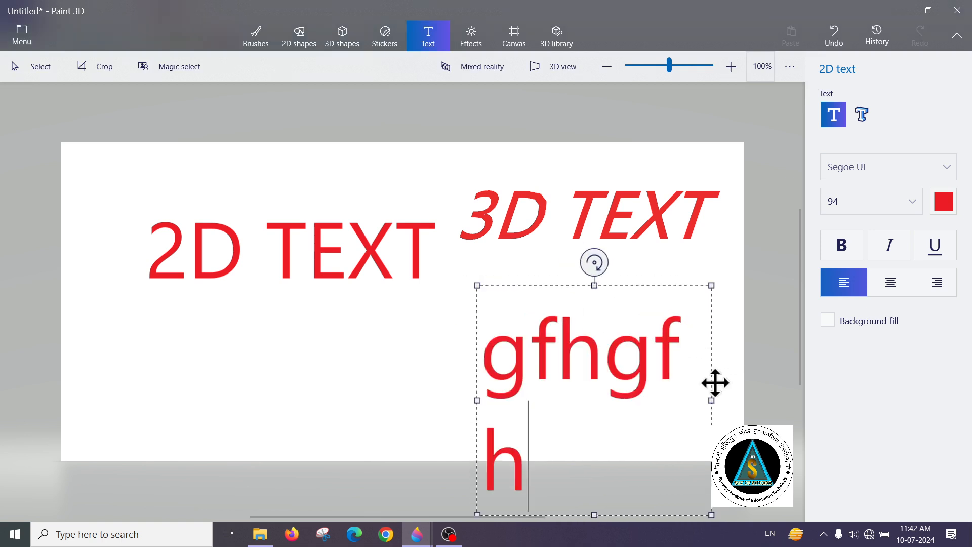
pyautogui.moveTo(710, 404); pyautogui.dragTo(739, 400)
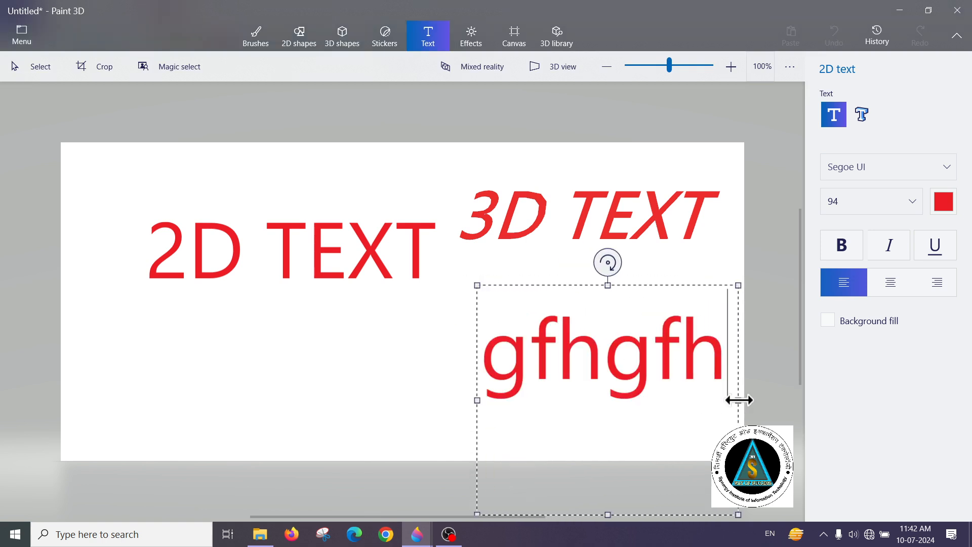
pyautogui.click(605, 513)
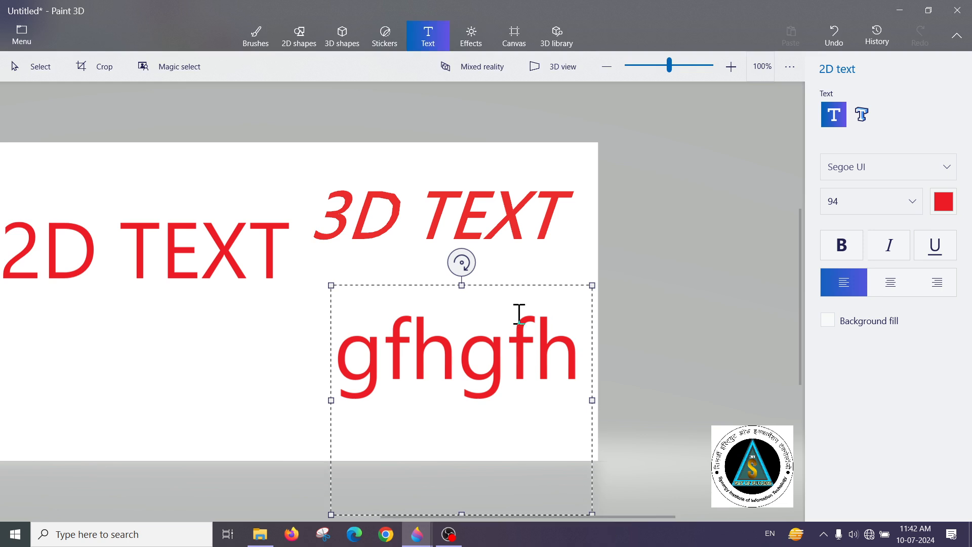
pyautogui.moveTo(460, 283); pyautogui.dragTo(491, 288)
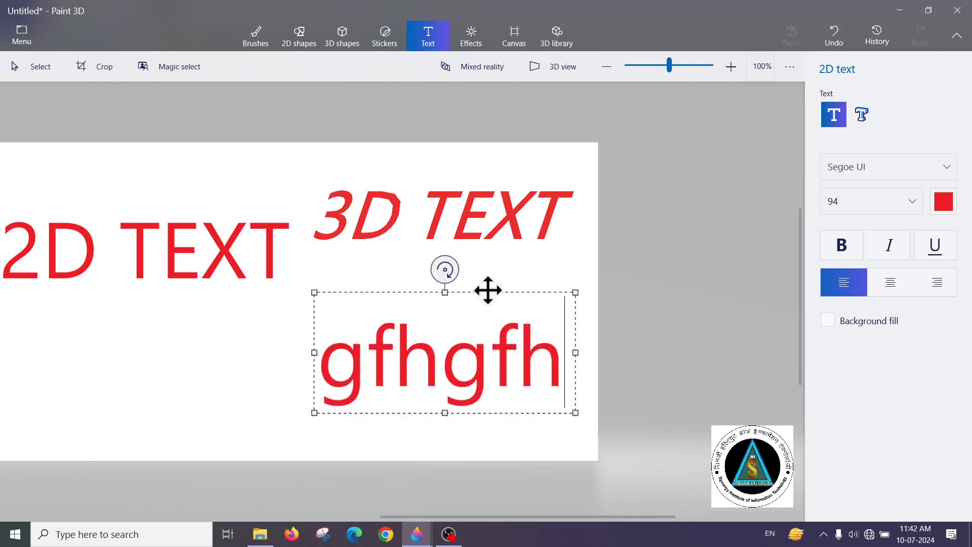
# Turn on the background fill for the "gfhgfh" text, trying orange before choosing black
pyautogui.click(827, 320)
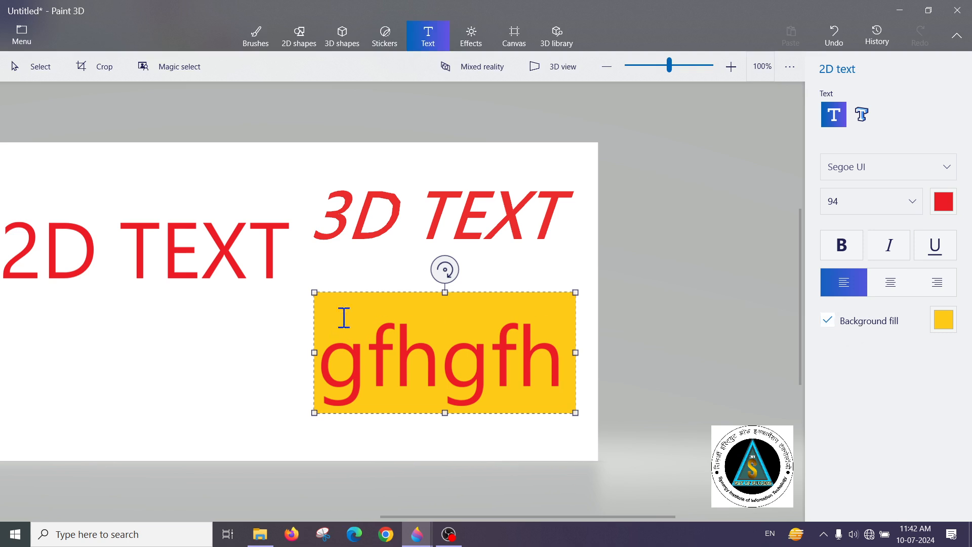
pyautogui.click(944, 320)
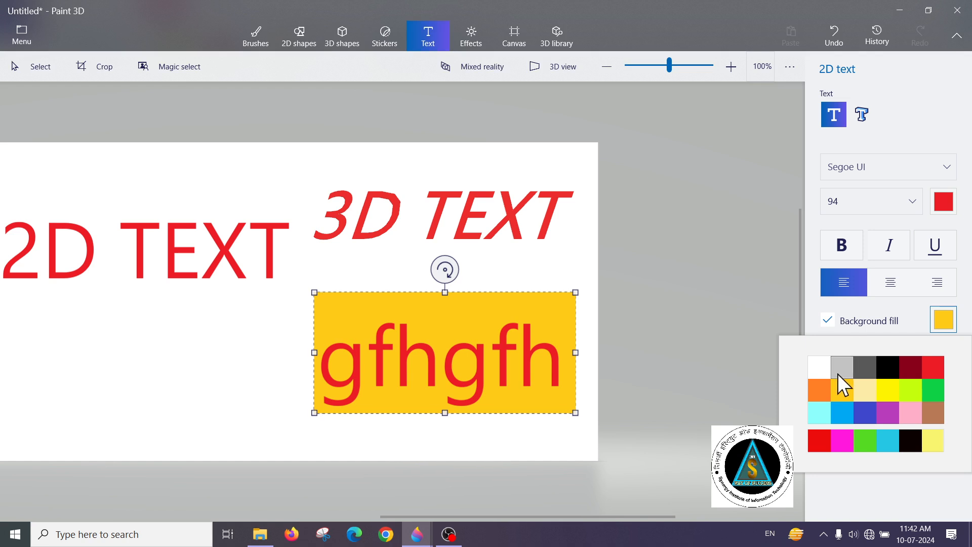
pyautogui.click(818, 391)
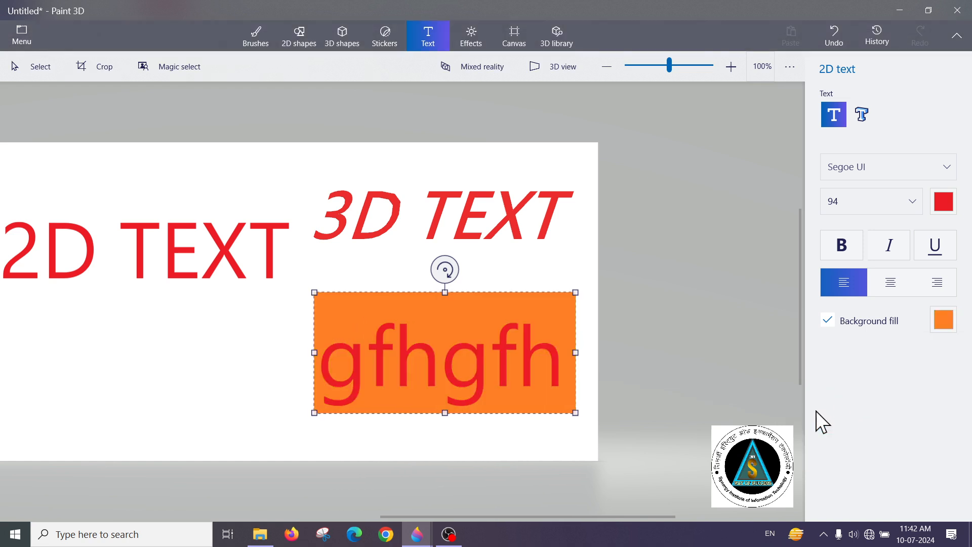
pyautogui.click(940, 324)
pyautogui.click(887, 369)
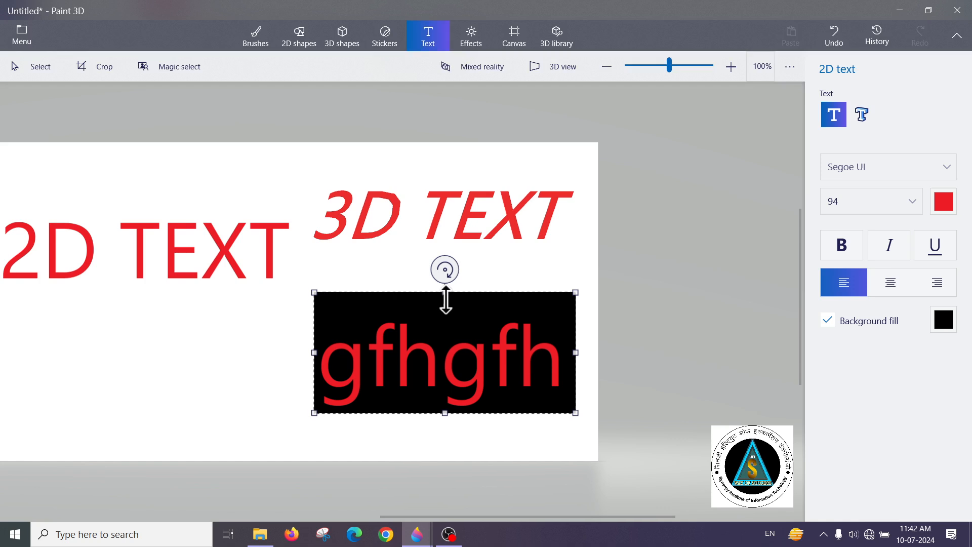
# Adjust the size of the black-filled "gfhgfh" text box and finish the text on the canvas
pyautogui.moveTo(445, 299)
pyautogui.mouseDown()
pyautogui.moveTo(447, 326)
pyautogui.moveTo(445, 284)
pyautogui.mouseUp()
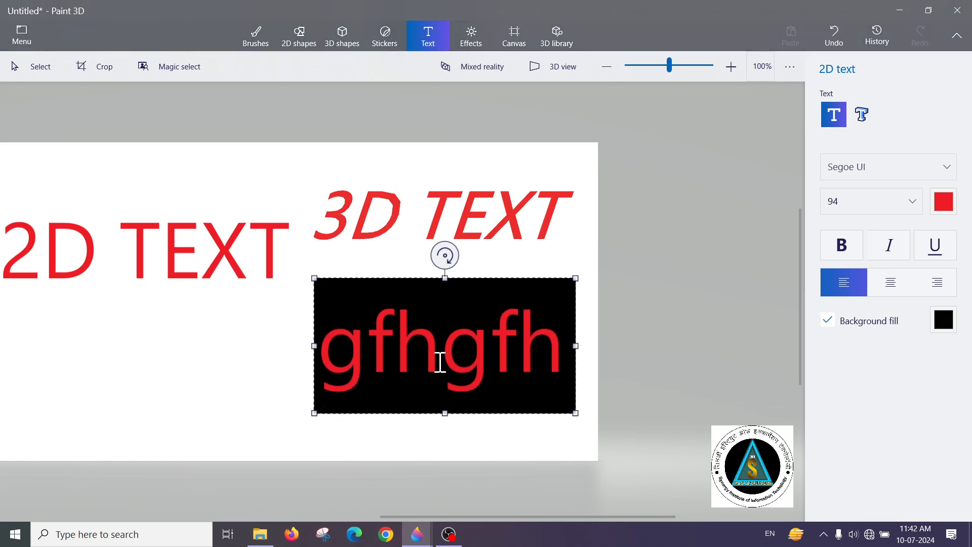
pyautogui.moveTo(445, 411)
pyautogui.mouseDown()
pyautogui.moveTo(447, 387)
pyautogui.moveTo(451, 403)
pyautogui.mouseUp()
pyautogui.click(553, 260)
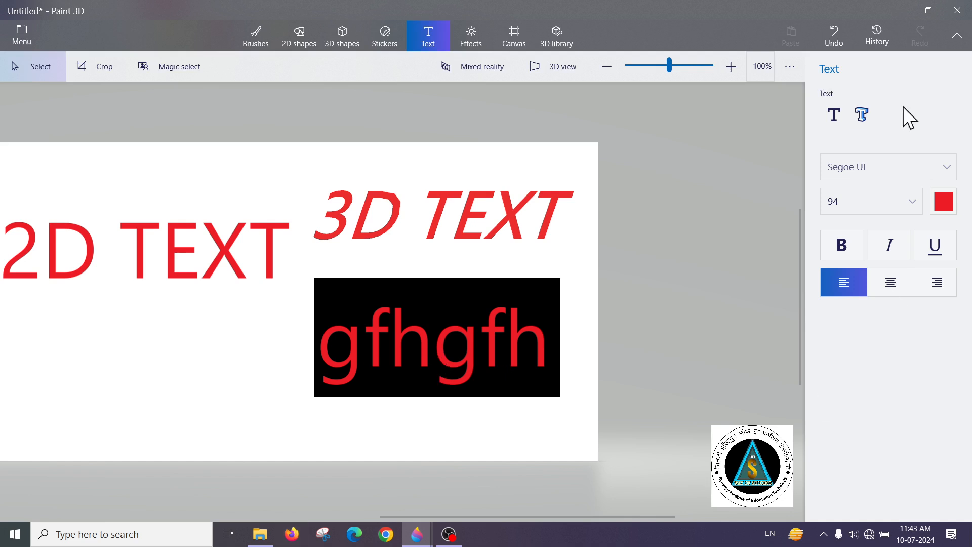
# Add the bold italic 3D text "gh" in a narrow text box below the "2D TEXT" lettering
pyautogui.click(861, 114)
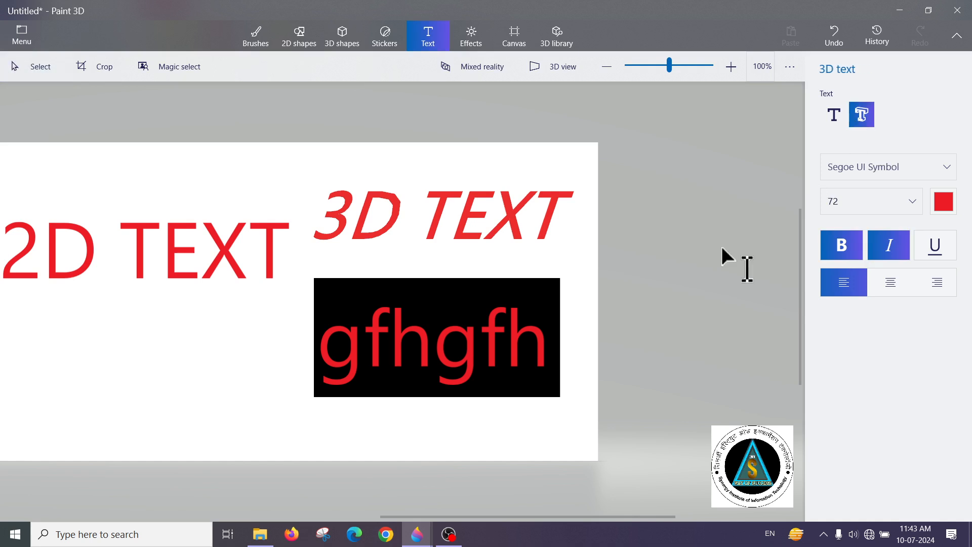
pyautogui.click(57, 321)
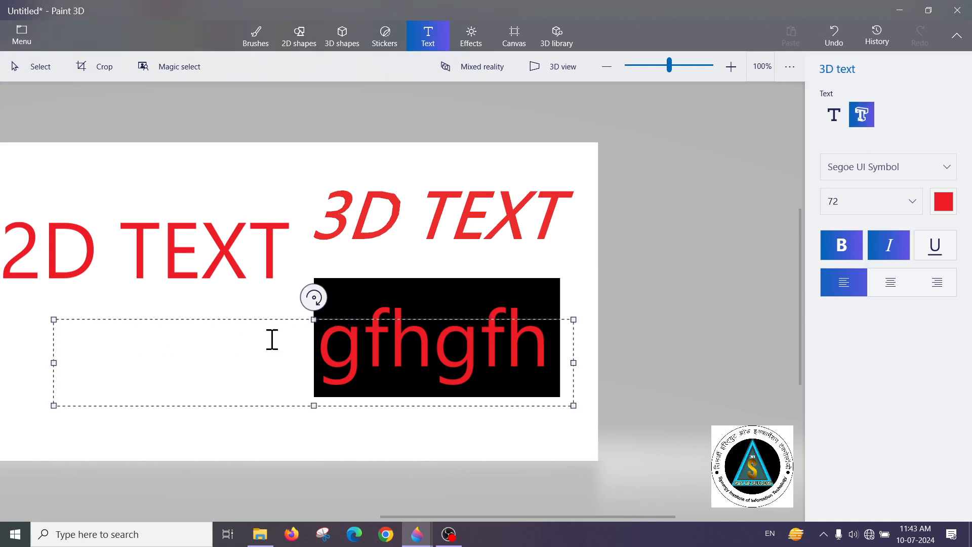
pyautogui.moveTo(573, 362); pyautogui.dragTo(185, 368)
pyautogui.write('gh')
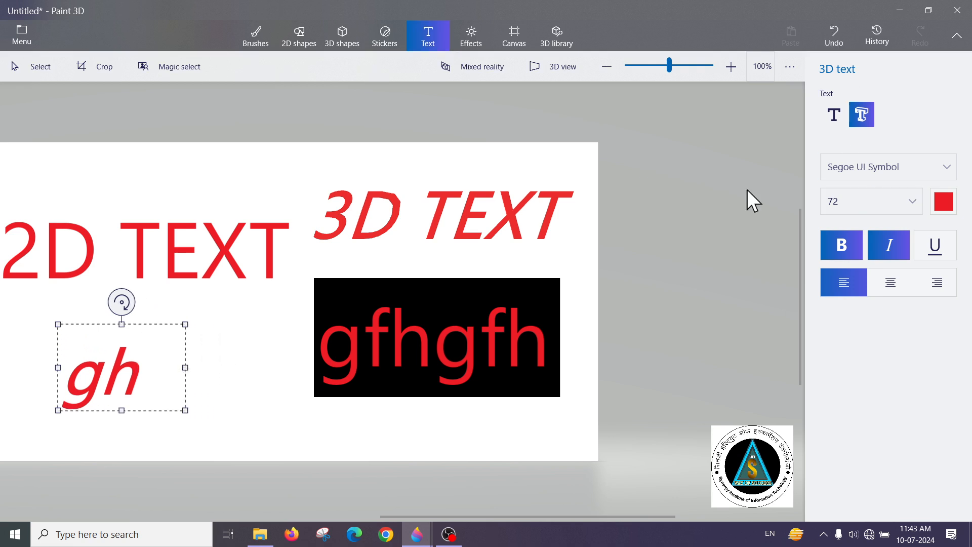
pyautogui.click(232, 348)
# Examine the colour choices for the "gh" 3D text and the option that selects all 3D objects
pyautogui.click(95, 373)
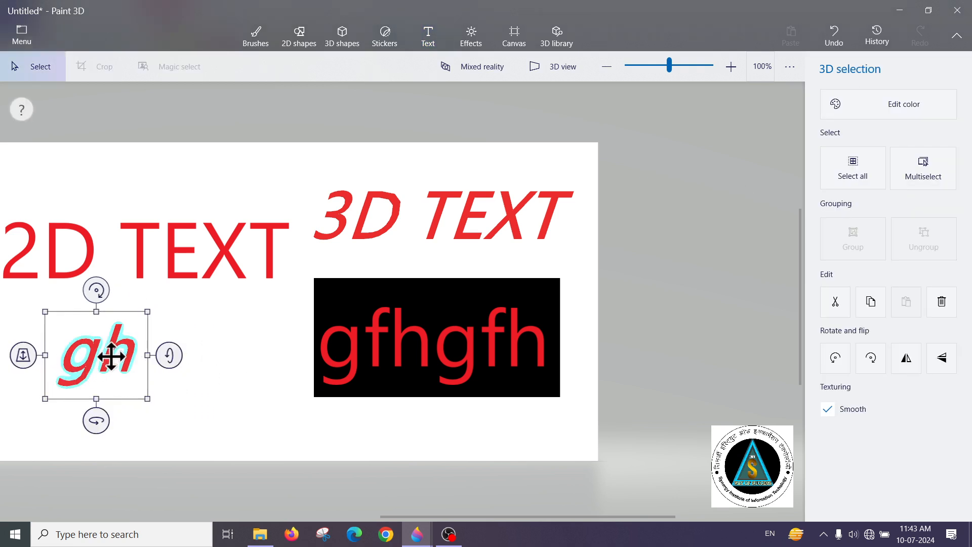
pyautogui.click(880, 113)
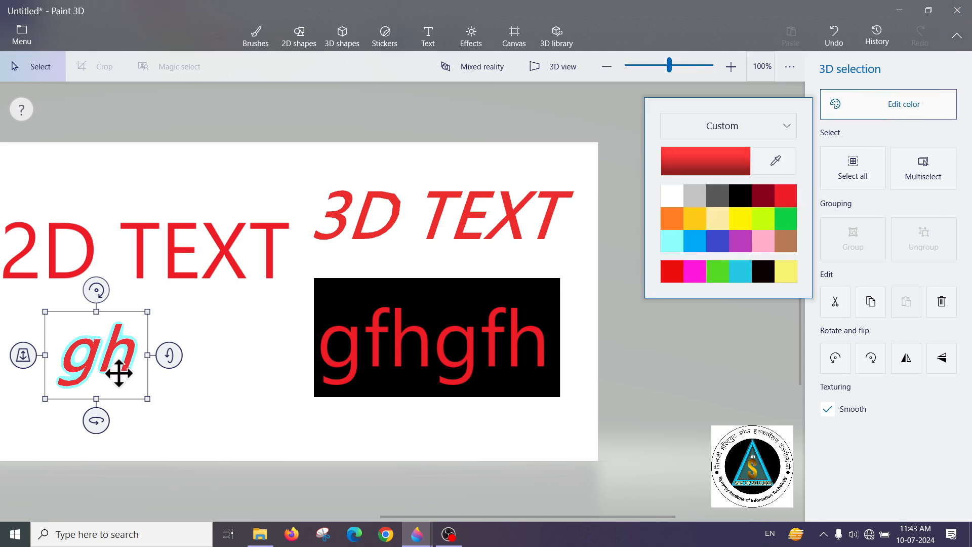
pyautogui.click(883, 180)
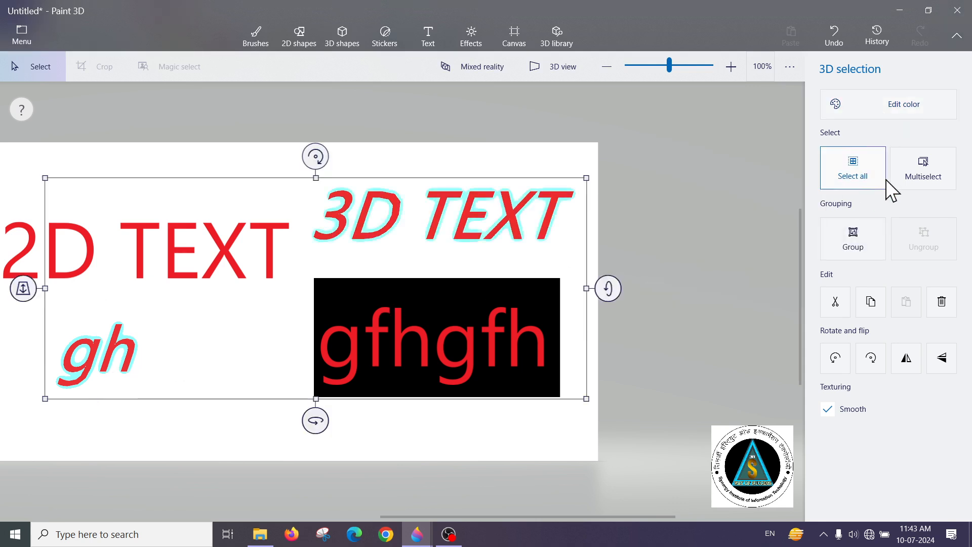
pyautogui.click(587, 342)
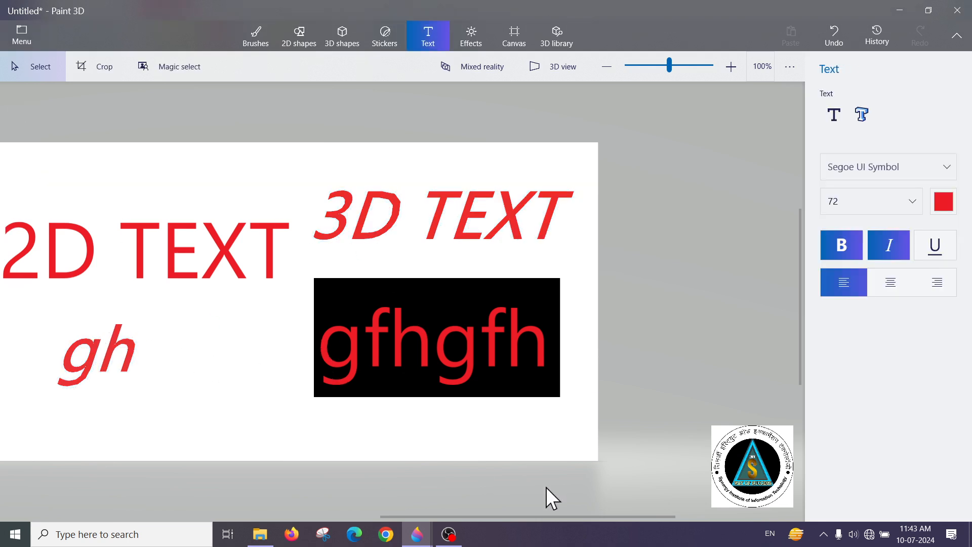
# Clear the canvas by deleting all 3D texts and all 2D content
pyautogui.moveTo(539, 515); pyautogui.dragTo(491, 515)
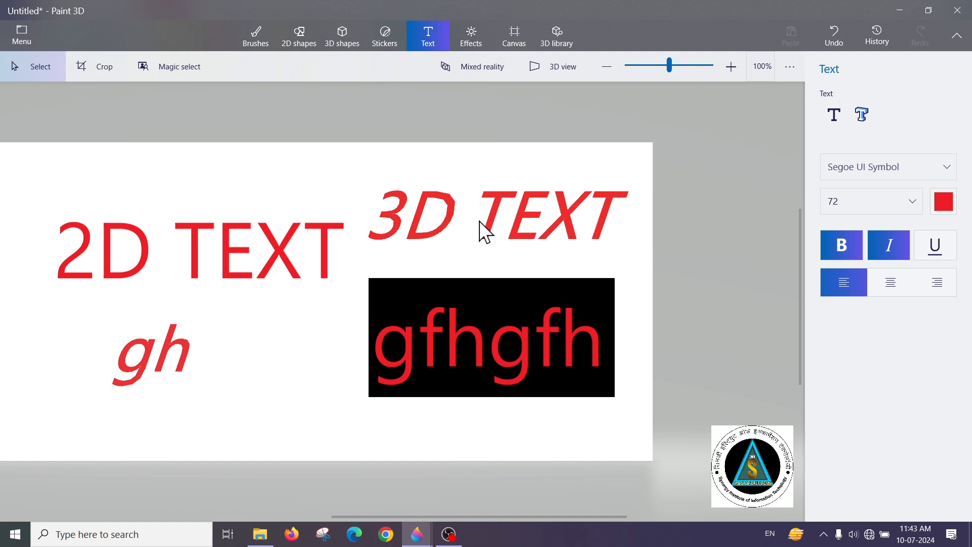
pyautogui.hotkey('ctrl', 'a')
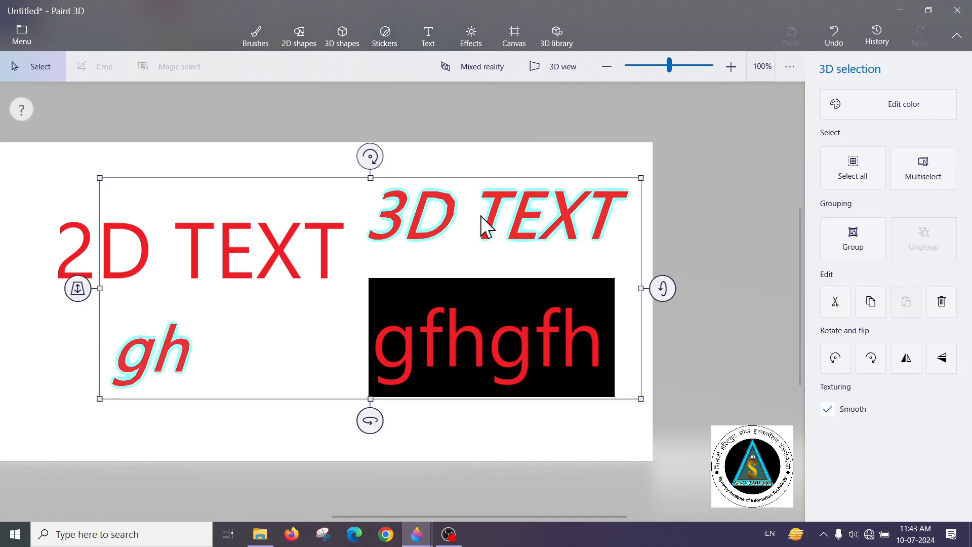
pyautogui.press('Delete')
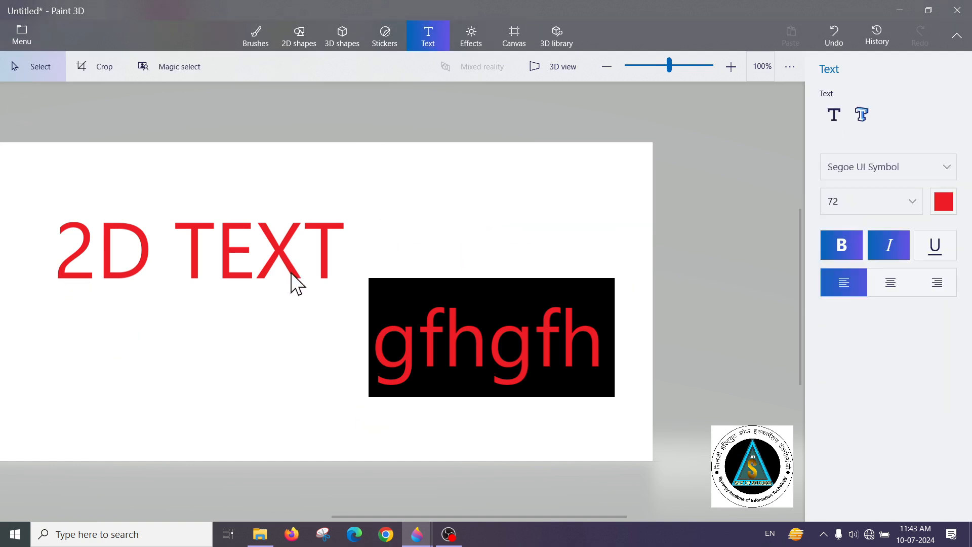
pyautogui.hotkey('ctrl', 'a')
pyautogui.press('Delete')
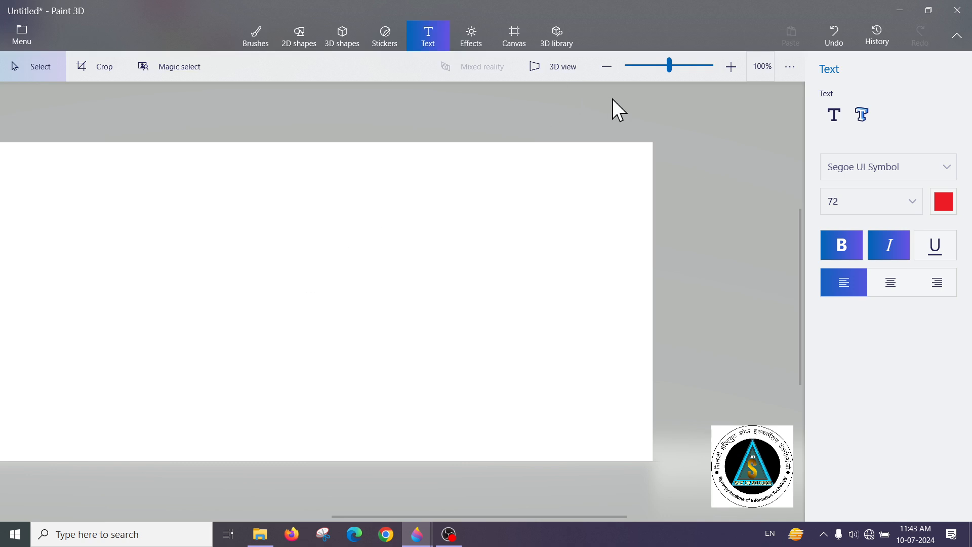
# Place a 3D man model on the left part of the canvas, facing sideways to the right, and widen it
pyautogui.click(462, 34)
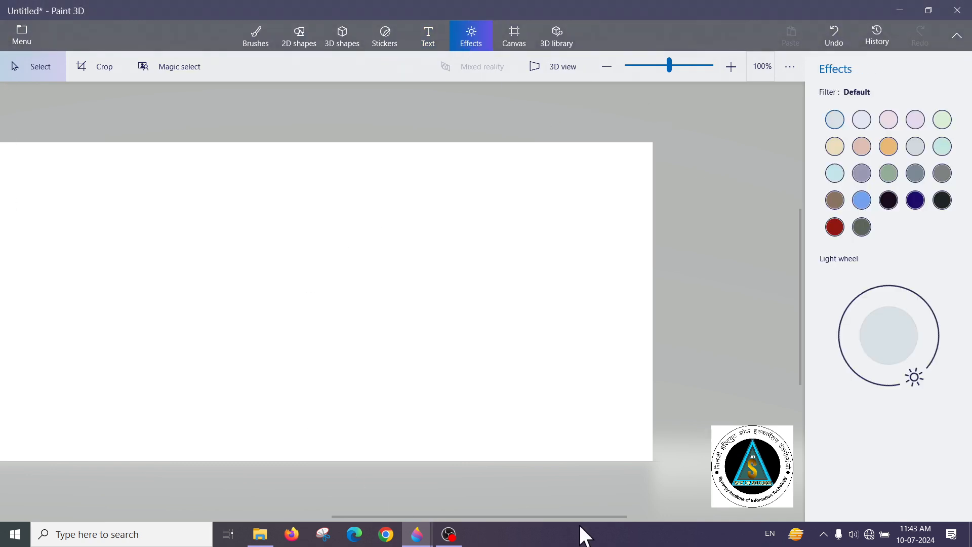
pyautogui.moveTo(574, 518); pyautogui.dragTo(526, 519)
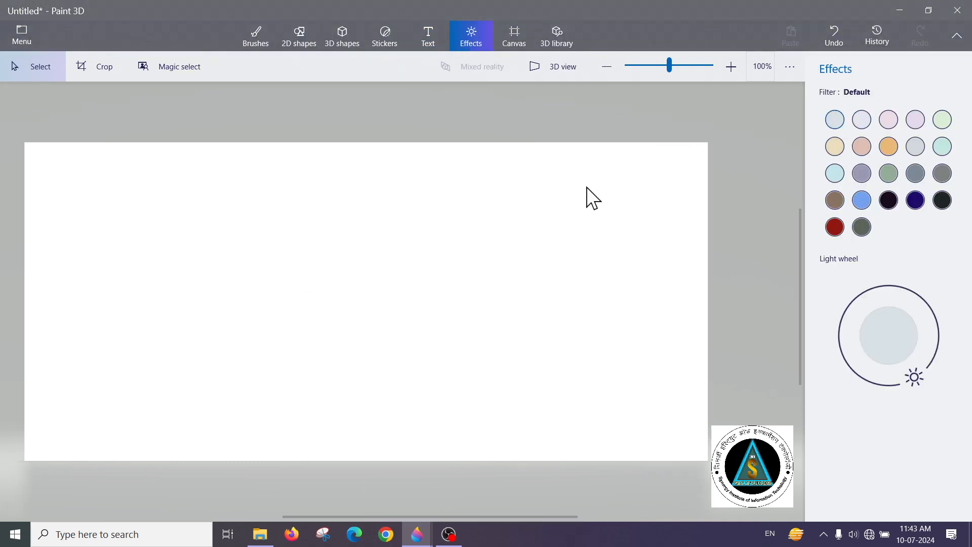
pyautogui.click(338, 38)
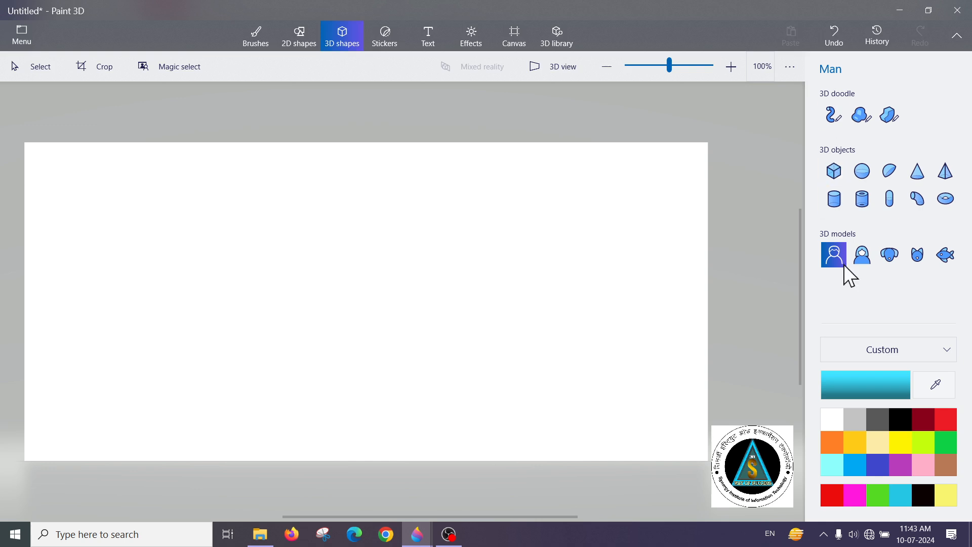
pyautogui.moveTo(156, 205); pyautogui.dragTo(223, 471)
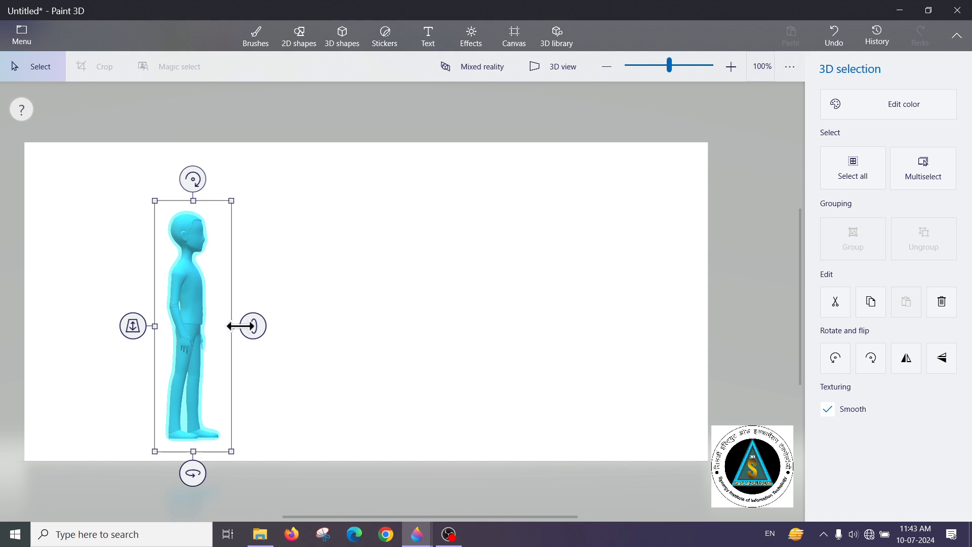
pyautogui.moveTo(240, 325); pyautogui.dragTo(283, 325)
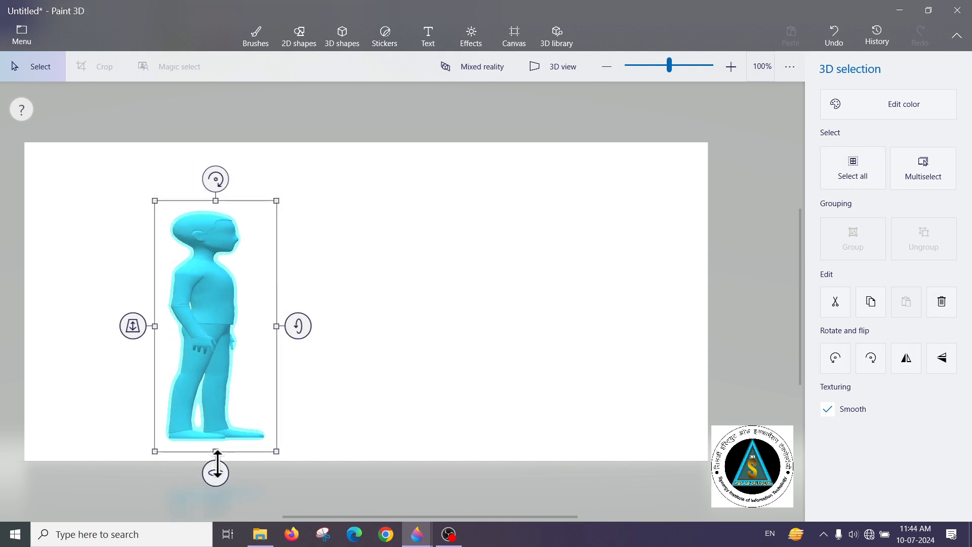
pyautogui.moveTo(217, 462); pyautogui.dragTo(206, 469)
# Recolor the man model light yellow and deselect it
pyautogui.click(841, 112)
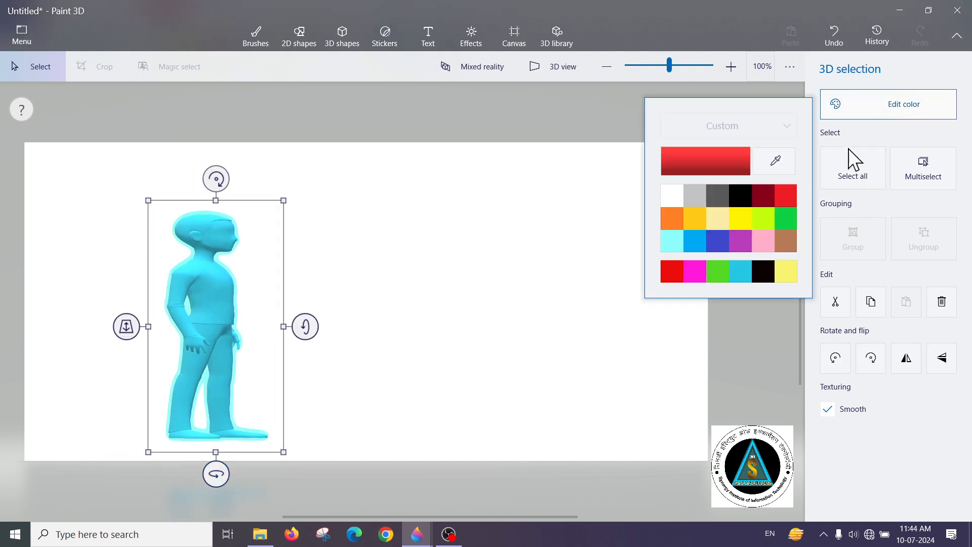
pyautogui.click(718, 222)
pyautogui.click(445, 249)
# Add a 3D woman model to the canvas beside the man
pyautogui.click(342, 37)
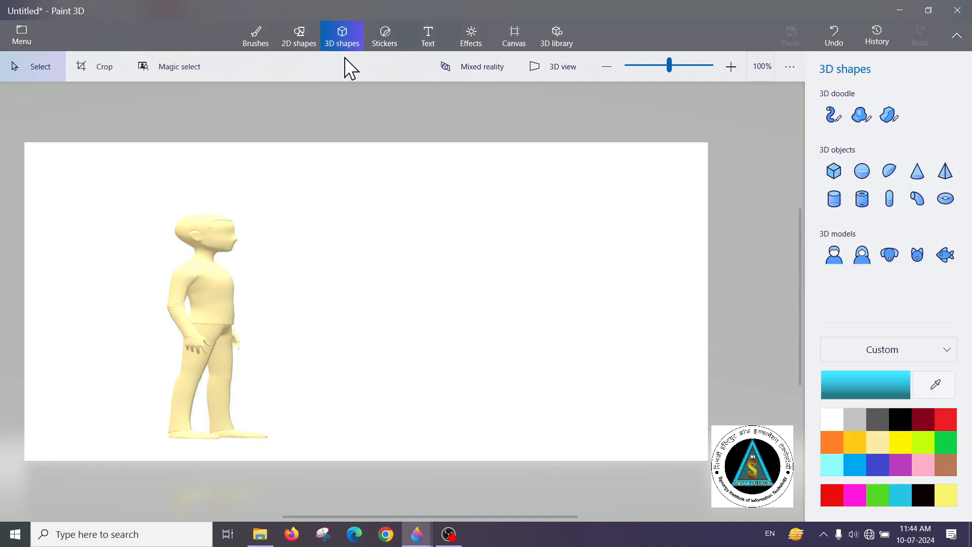
pyautogui.click(861, 254)
pyautogui.moveTo(334, 214)
pyautogui.mouseDown()
pyautogui.moveTo(352, 381)
pyautogui.moveTo(381, 397)
pyautogui.mouseUp()
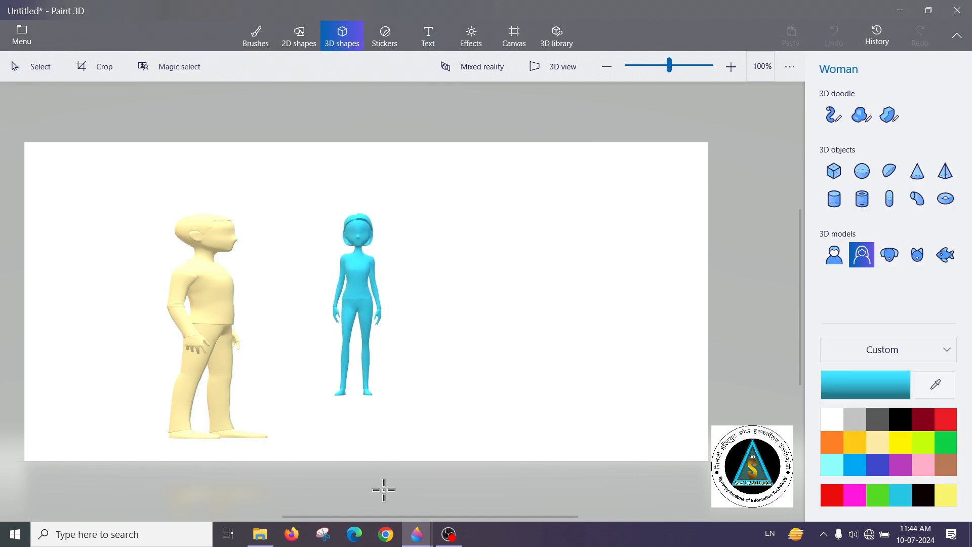
# Turn the woman model sideways to face the man and adjust its size and position to stand level with him
pyautogui.click(359, 296)
pyautogui.moveTo(359, 296); pyautogui.dragTo(299, 341)
pyautogui.moveTo(397, 341); pyautogui.dragTo(402, 343)
pyautogui.moveTo(352, 475); pyautogui.dragTo(412, 264)
pyautogui.moveTo(394, 232)
pyautogui.mouseDown()
pyautogui.moveTo(405, 196)
pyautogui.moveTo(404, 217)
pyautogui.mouseUp()
pyautogui.moveTo(403, 334); pyautogui.dragTo(414, 337)
# Try several colors on the woman model, settle on dark red, and turn the figure slightly toward the viewer
pyautogui.click(873, 116)
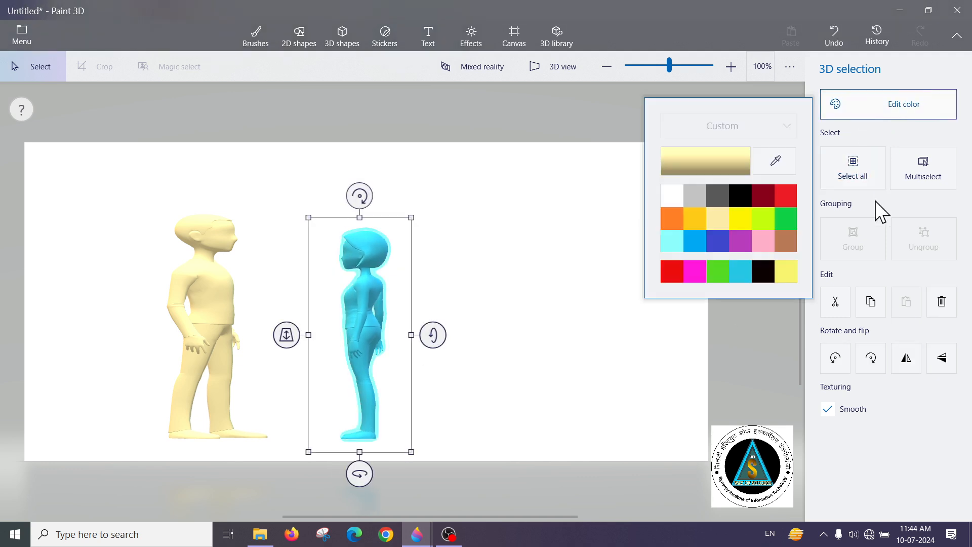
pyautogui.click(719, 194)
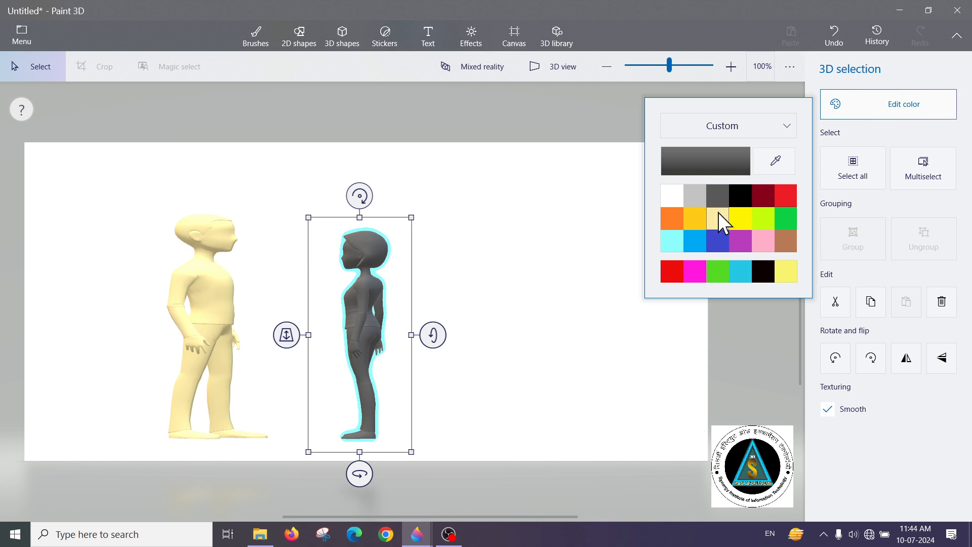
pyautogui.click(717, 212)
pyautogui.click(740, 217)
pyautogui.click(739, 240)
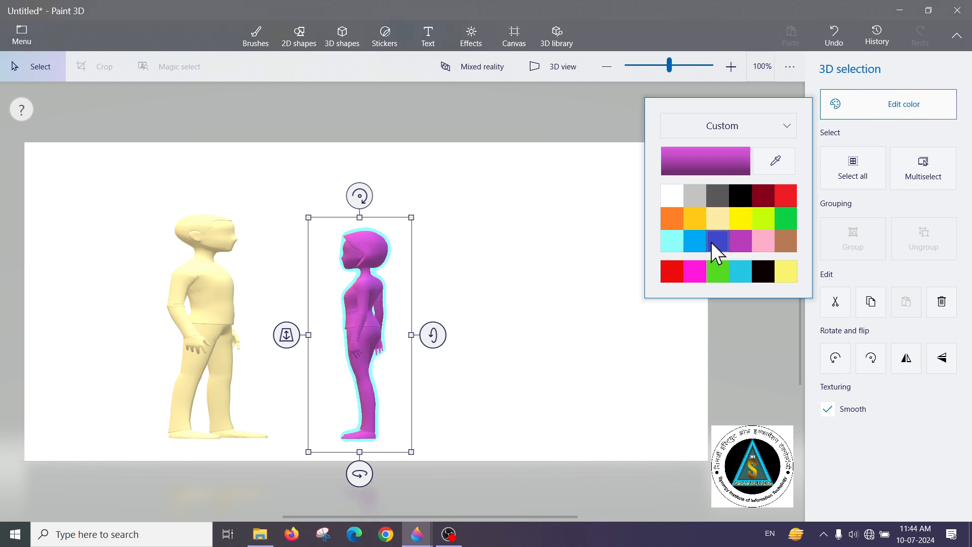
pyautogui.click(668, 243)
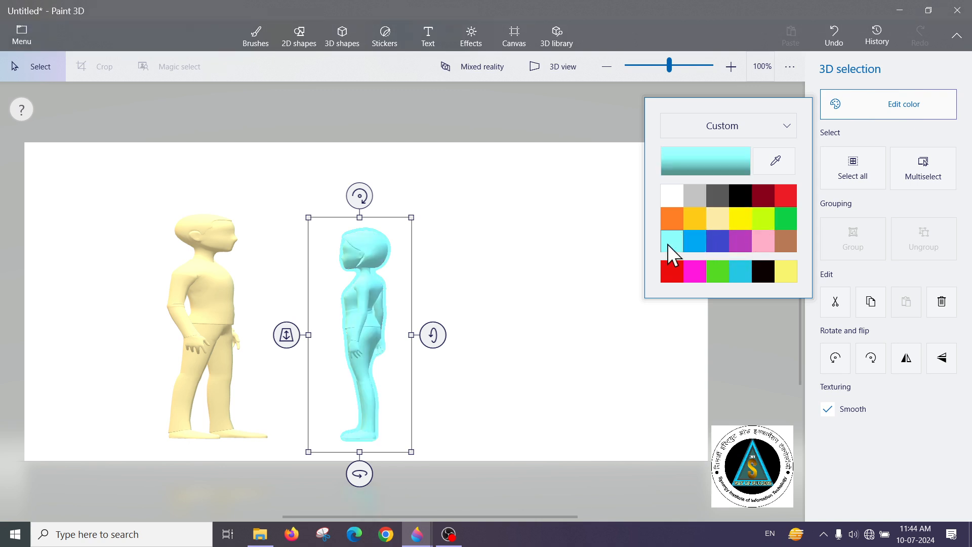
pyautogui.click(722, 270)
pyautogui.click(736, 269)
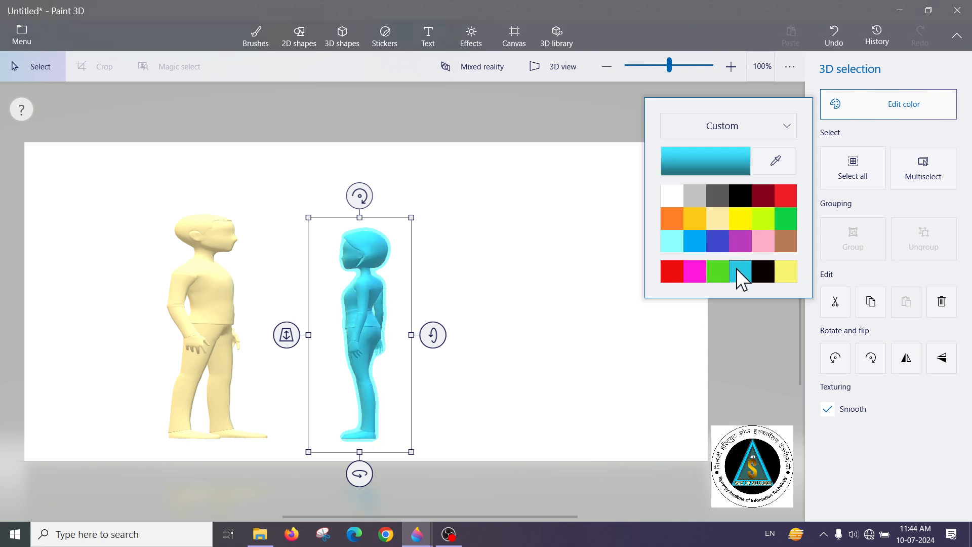
pyautogui.click(786, 211)
pyautogui.click(758, 198)
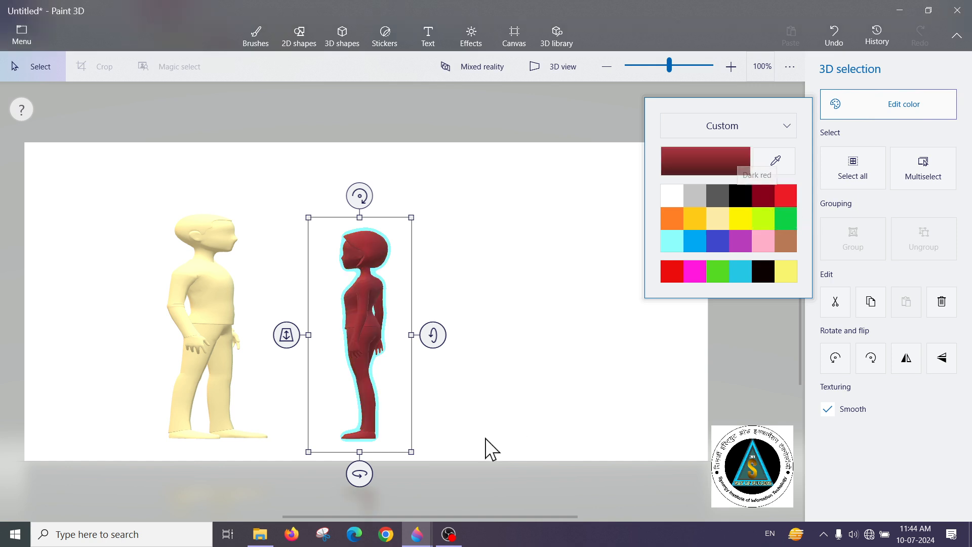
pyautogui.moveTo(408, 450)
pyautogui.mouseDown()
pyautogui.moveTo(429, 445)
pyautogui.moveTo(369, 471)
pyautogui.moveTo(382, 475)
pyautogui.moveTo(396, 464)
pyautogui.mouseUp()
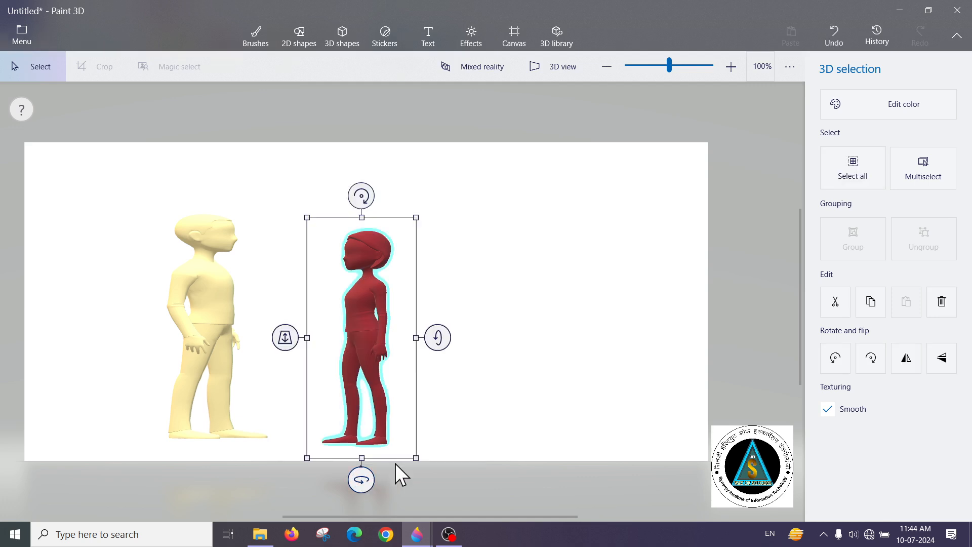
pyautogui.click(616, 162)
# Try the Lavender, Candy, Aqua, Tan and Spruce effect filters on the scene, ending with Canterbury
pyautogui.click(473, 40)
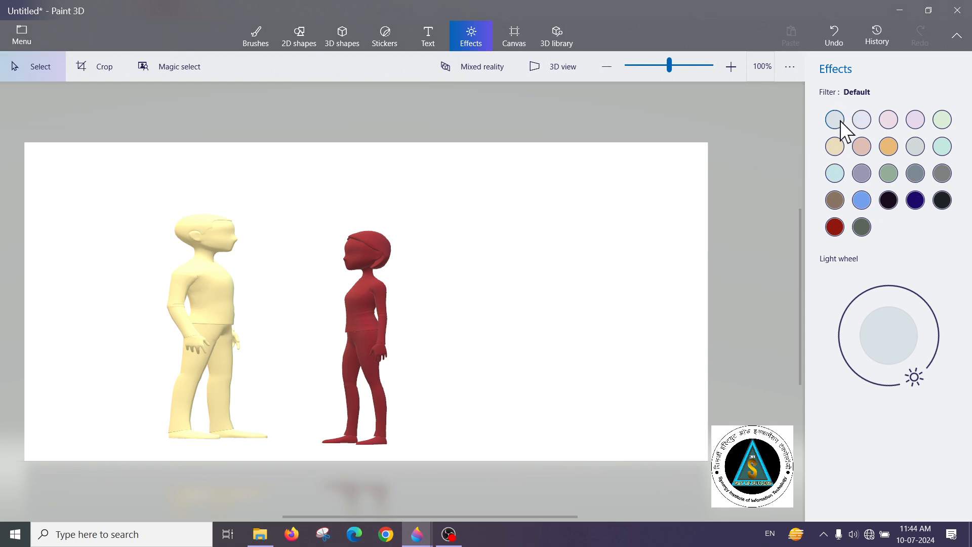
pyautogui.click(889, 126)
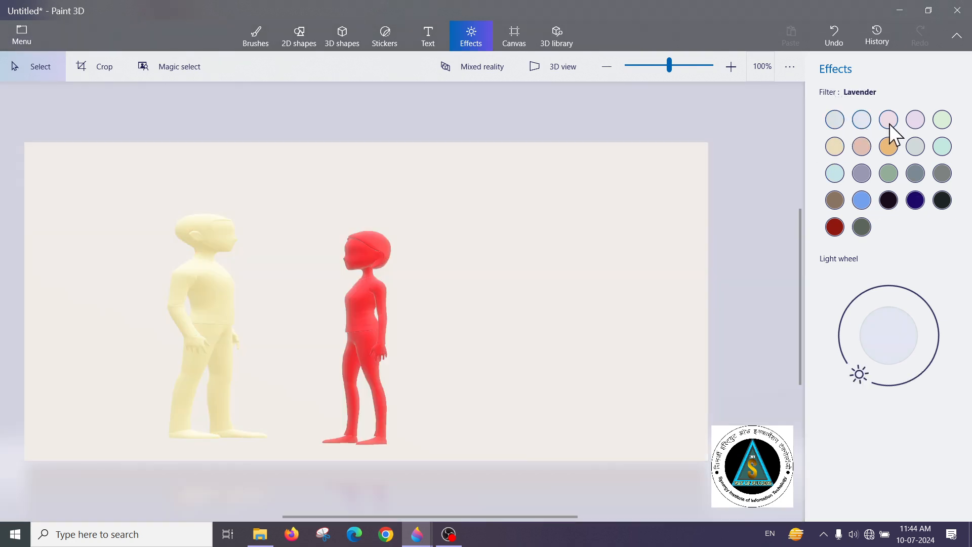
pyautogui.click(889, 127)
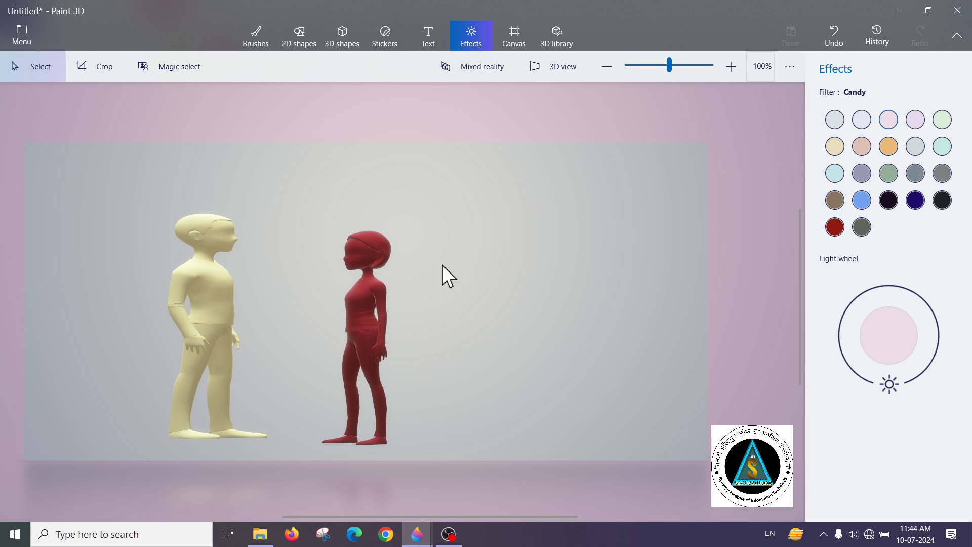
pyautogui.click(942, 119)
pyautogui.click(942, 146)
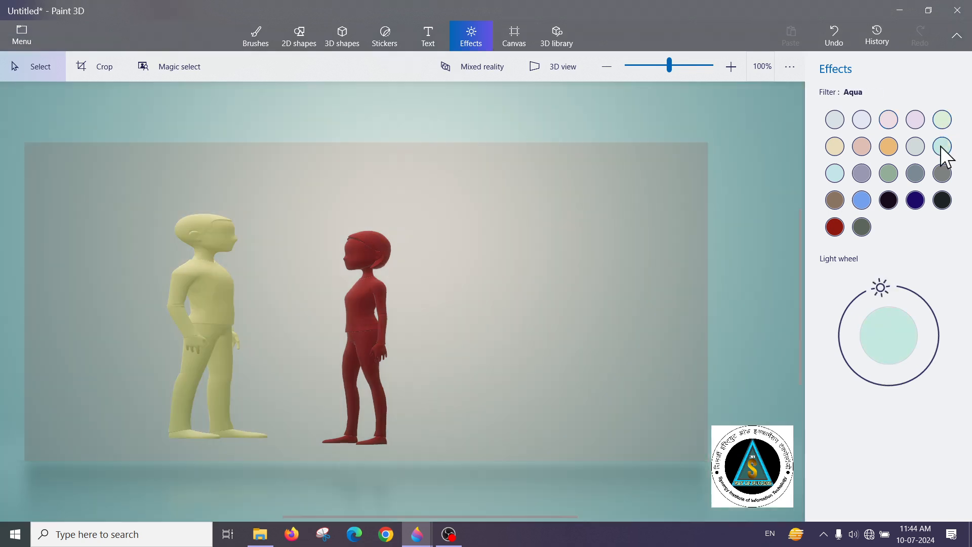
pyautogui.click(893, 149)
pyautogui.click(860, 152)
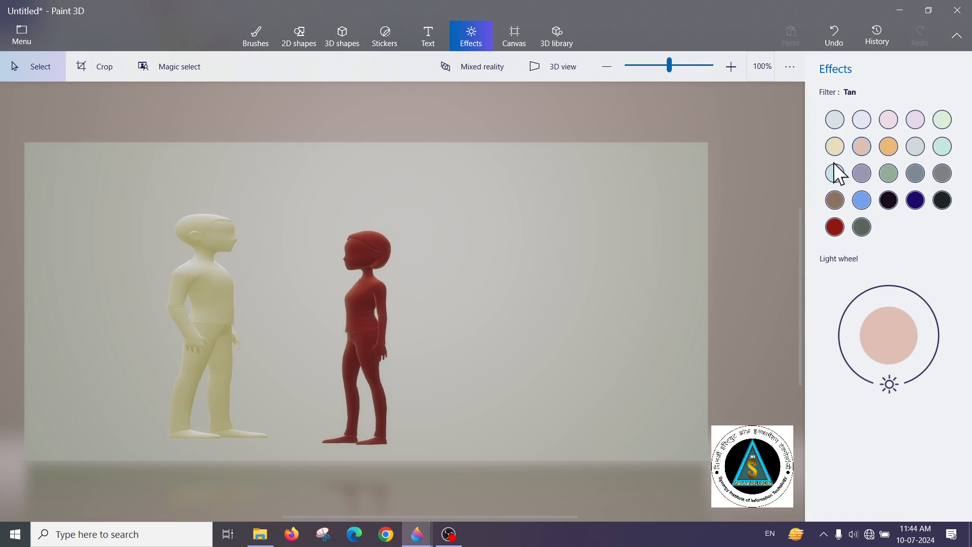
pyautogui.click(861, 173)
pyautogui.click(888, 173)
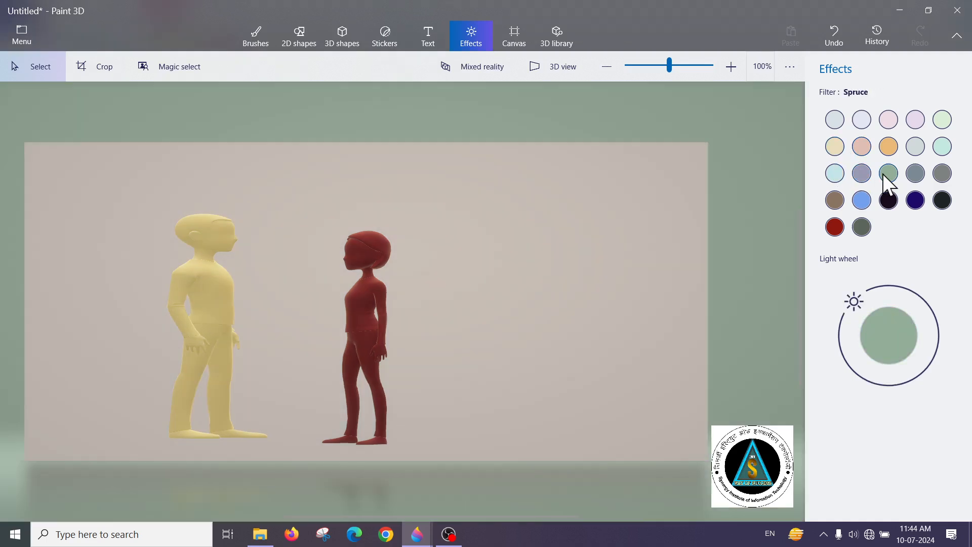
pyautogui.click(862, 173)
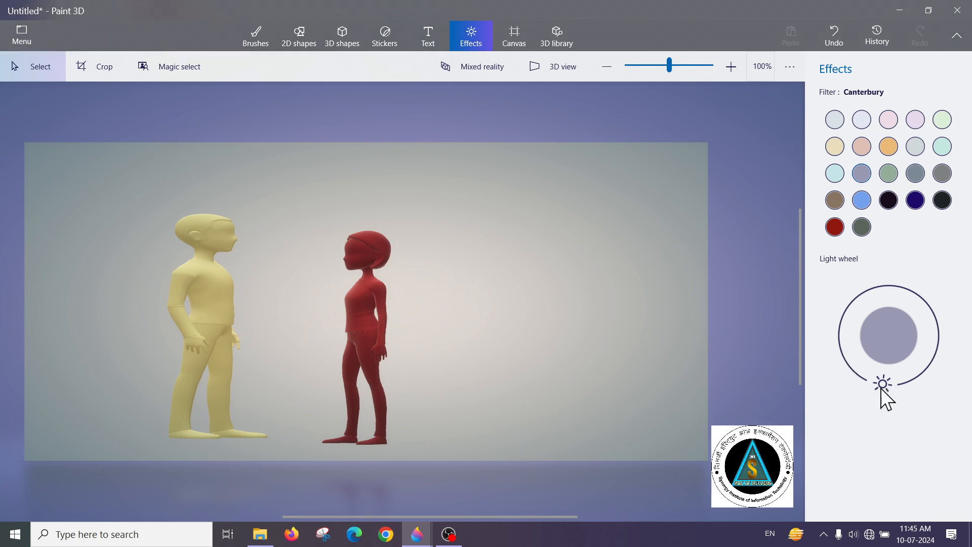
# Try different light directions on the light wheel under the Canterbury filter
pyautogui.moveTo(883, 386); pyautogui.dragTo(865, 339)
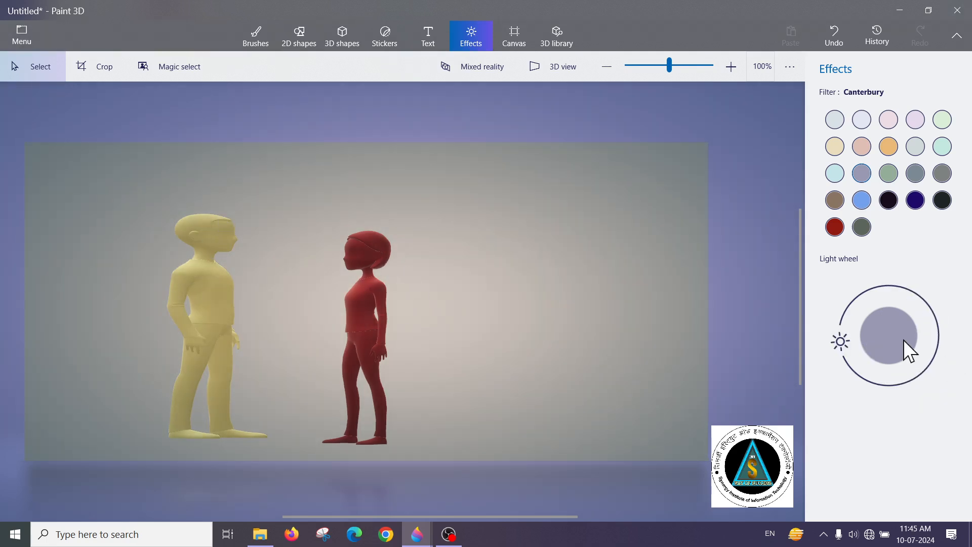
pyautogui.moveTo(842, 346); pyautogui.dragTo(841, 391)
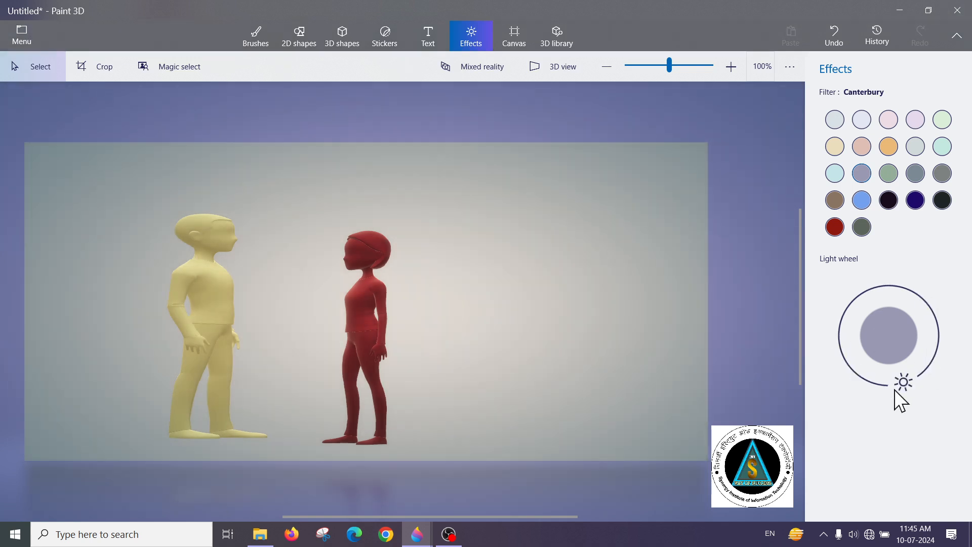
pyautogui.click(357, 350)
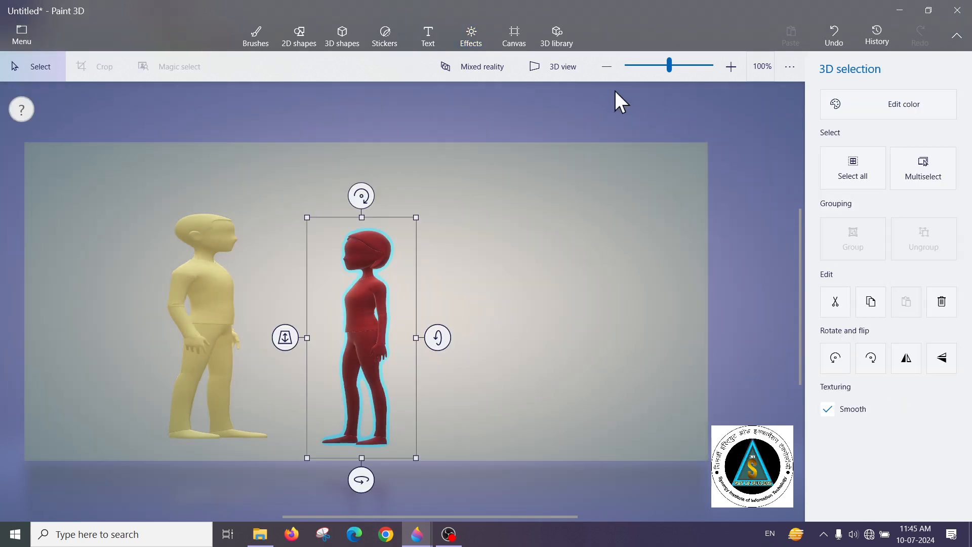
pyautogui.click(513, 39)
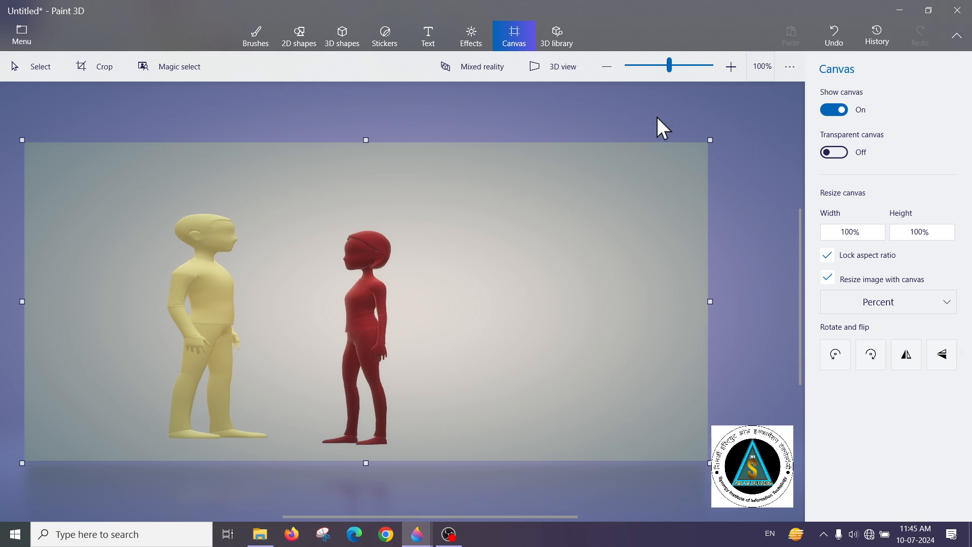
pyautogui.click(471, 38)
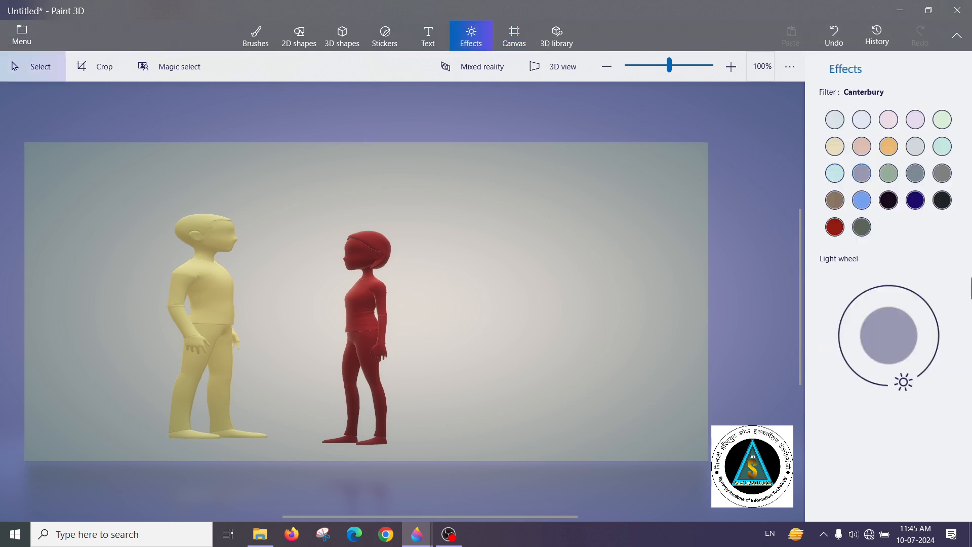
pyautogui.moveTo(903, 383); pyautogui.dragTo(870, 383)
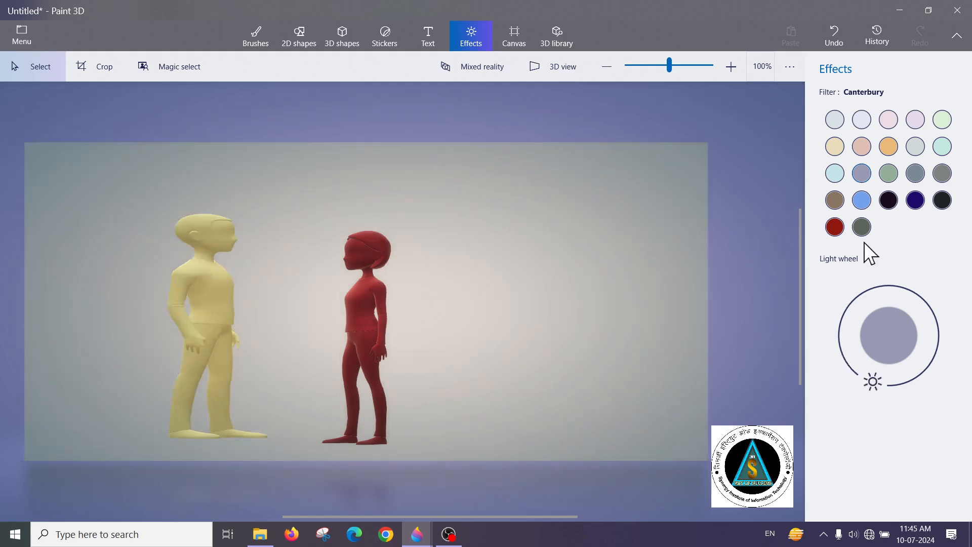
# Try the The End (Minecraft) and Day (Minecraft) filters, shifting the light direction under each
pyautogui.click(862, 230)
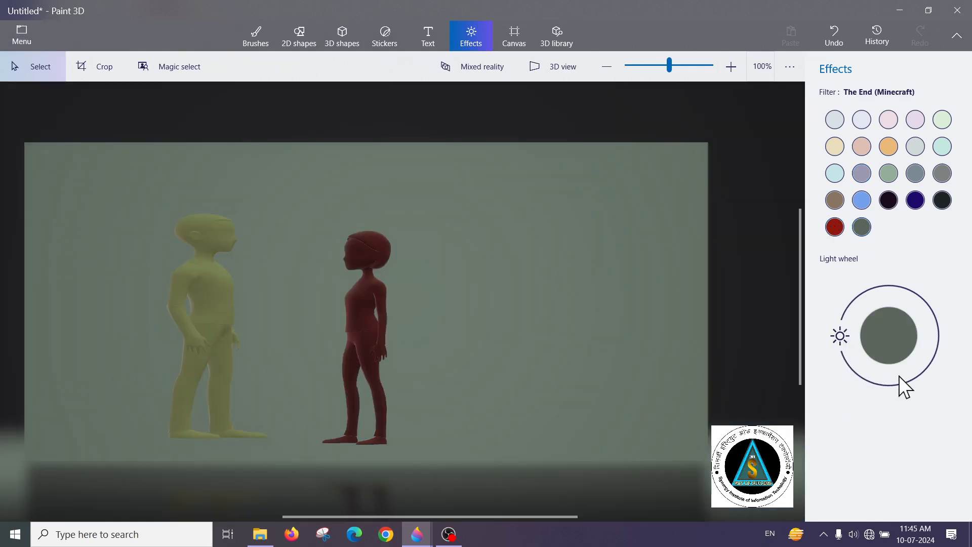
pyautogui.moveTo(848, 347); pyautogui.dragTo(861, 305)
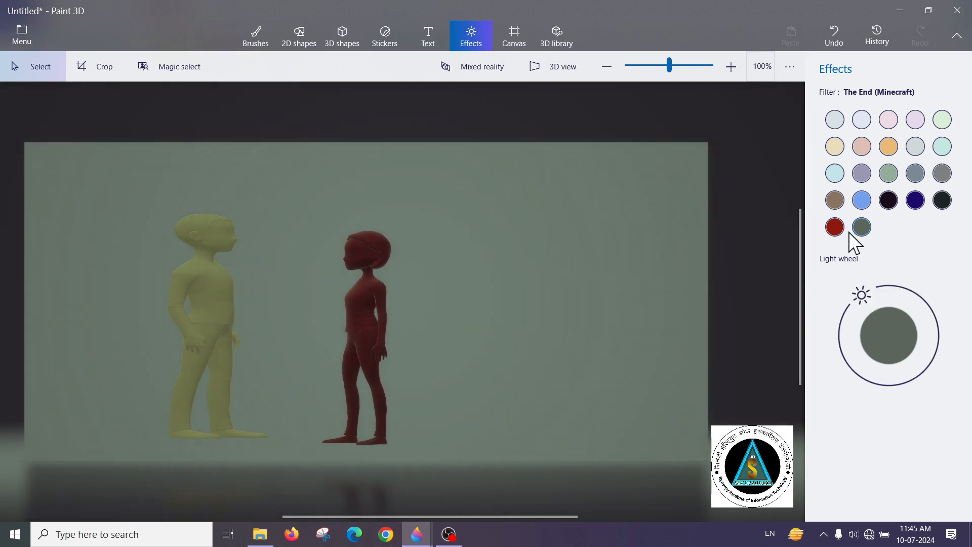
pyautogui.click(862, 200)
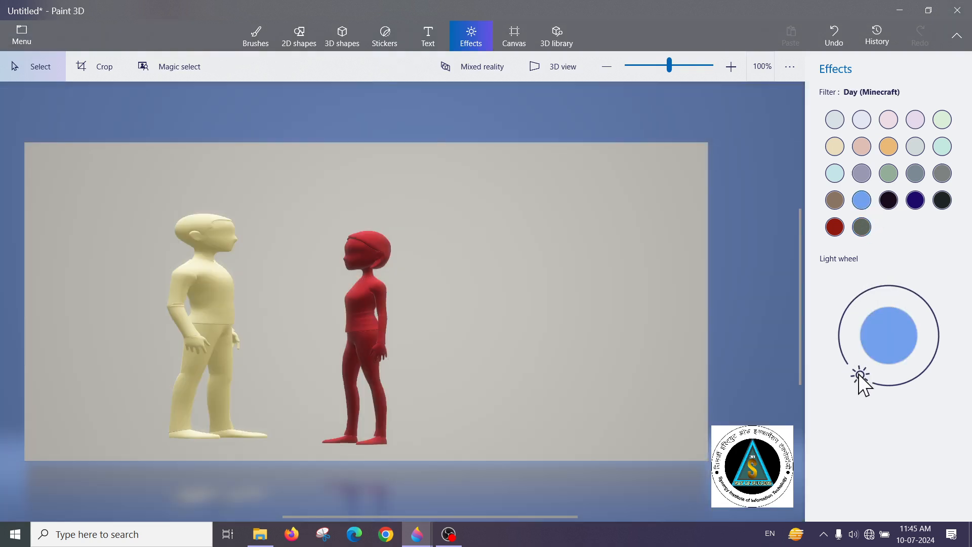
pyautogui.moveTo(861, 380)
pyautogui.mouseDown()
pyautogui.moveTo(843, 313)
pyautogui.moveTo(886, 293)
pyautogui.moveTo(856, 342)
pyautogui.moveTo(892, 362)
pyautogui.moveTo(929, 354)
pyautogui.moveTo(915, 270)
pyautogui.moveTo(933, 293)
pyautogui.moveTo(911, 385)
pyautogui.moveTo(894, 383)
pyautogui.moveTo(902, 296)
pyautogui.moveTo(871, 362)
pyautogui.moveTo(928, 372)
pyautogui.moveTo(932, 313)
pyautogui.moveTo(869, 381)
pyautogui.moveTo(906, 387)
pyautogui.moveTo(874, 310)
pyautogui.moveTo(888, 310)
pyautogui.moveTo(850, 312)
pyautogui.moveTo(851, 338)
pyautogui.moveTo(891, 311)
pyautogui.moveTo(910, 359)
pyautogui.moveTo(912, 326)
pyautogui.moveTo(862, 385)
pyautogui.mouseUp()
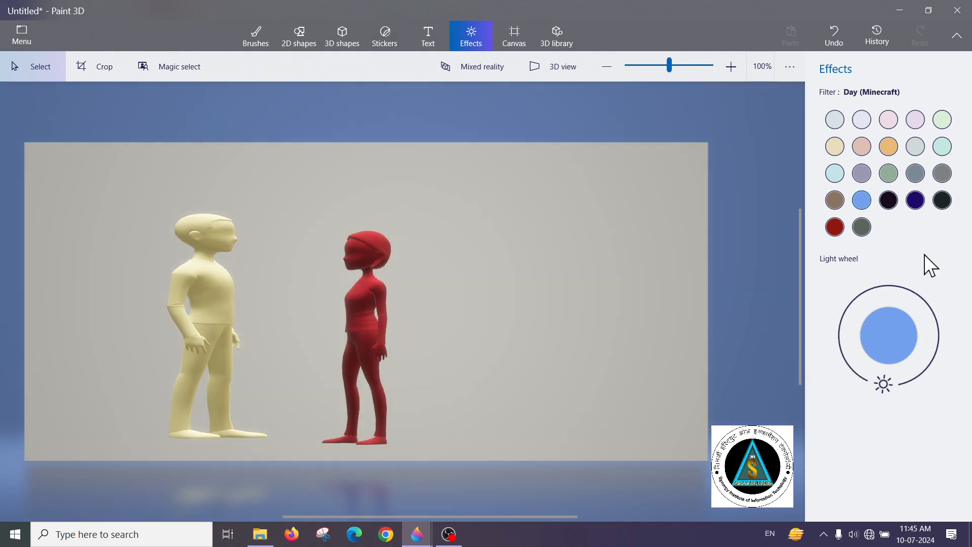
# Apply the Cave (Minecraft) filter and reposition its light on the light wheel
pyautogui.click(941, 202)
pyautogui.moveTo(848, 340); pyautogui.dragTo(907, 381)
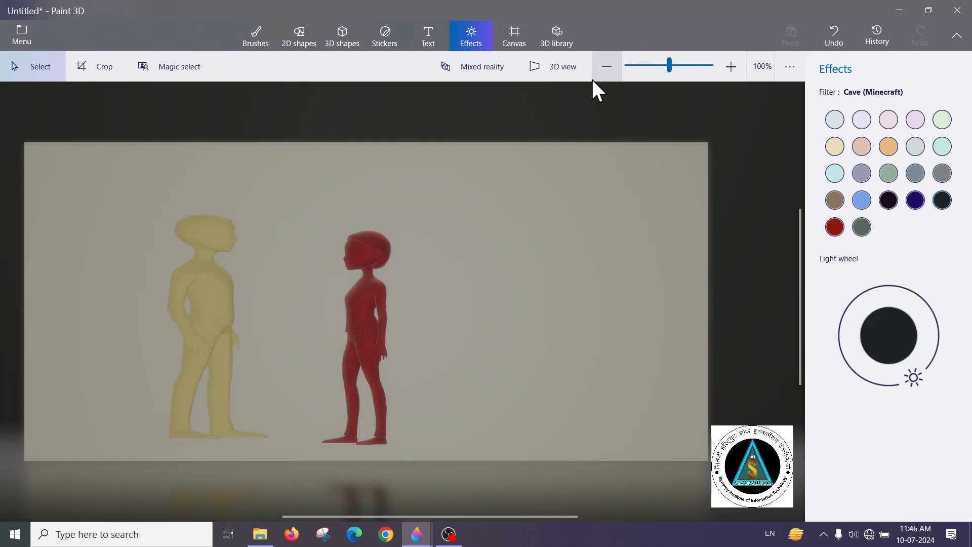
# Hide the canvas and select the dark red woman model
pyautogui.click(514, 36)
pyautogui.click(833, 109)
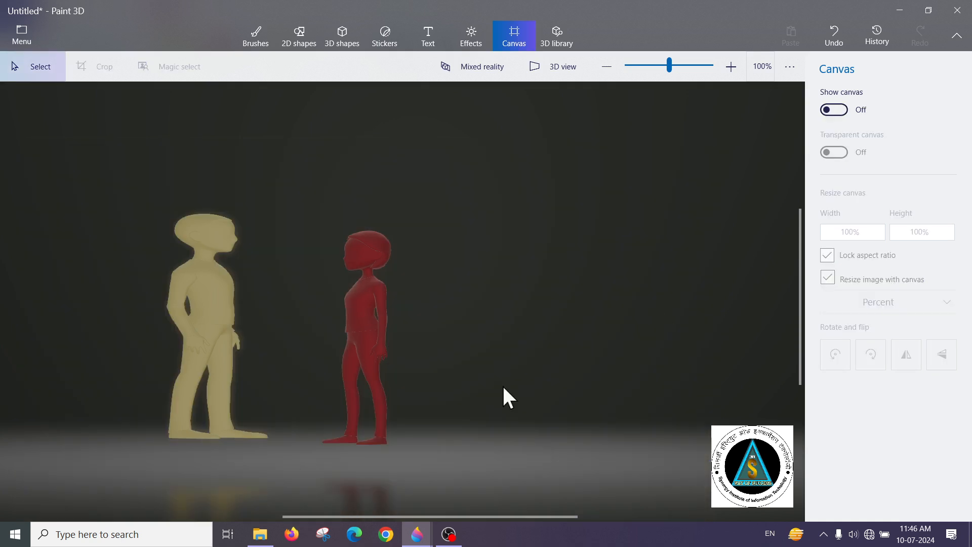
pyautogui.click(357, 317)
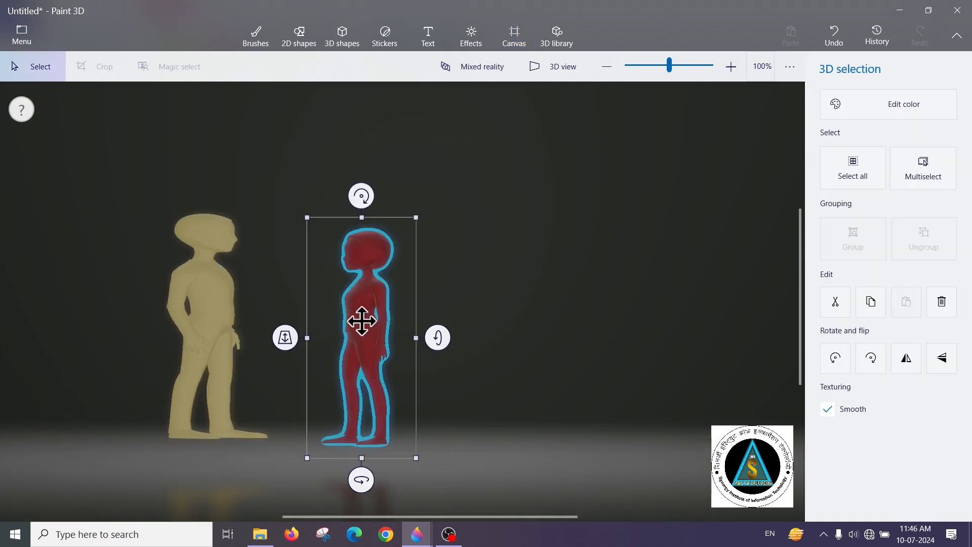
# Move the dark red woman model farther right and bring the pale yellow man model closer to the scene's centre
pyautogui.moveTo(362, 320); pyautogui.dragTo(524, 302)
pyautogui.click(233, 318)
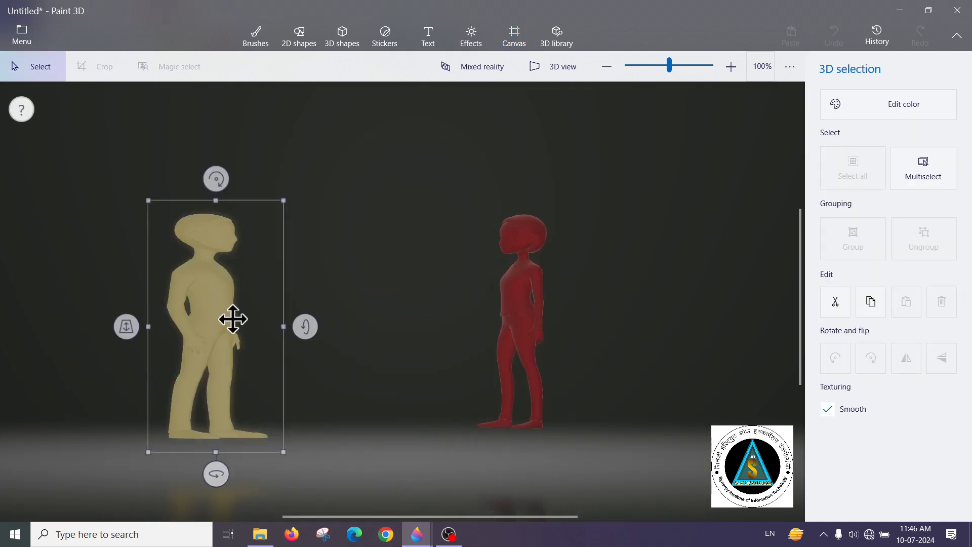
pyautogui.moveTo(233, 319); pyautogui.dragTo(367, 324)
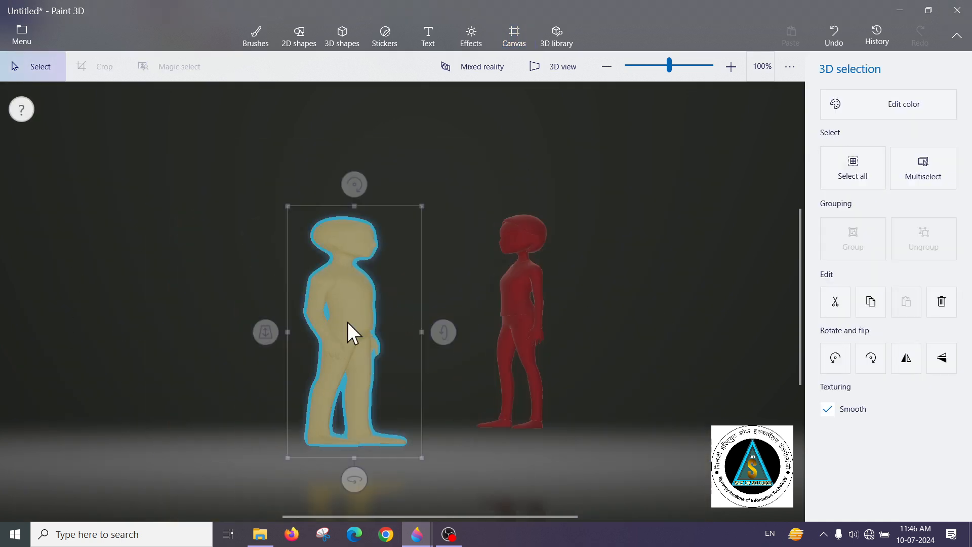
# Apply the Day (Minecraft) filter and move its light to the upper part of the light wheel
pyautogui.click(478, 31)
pyautogui.click(520, 34)
pyautogui.click(466, 44)
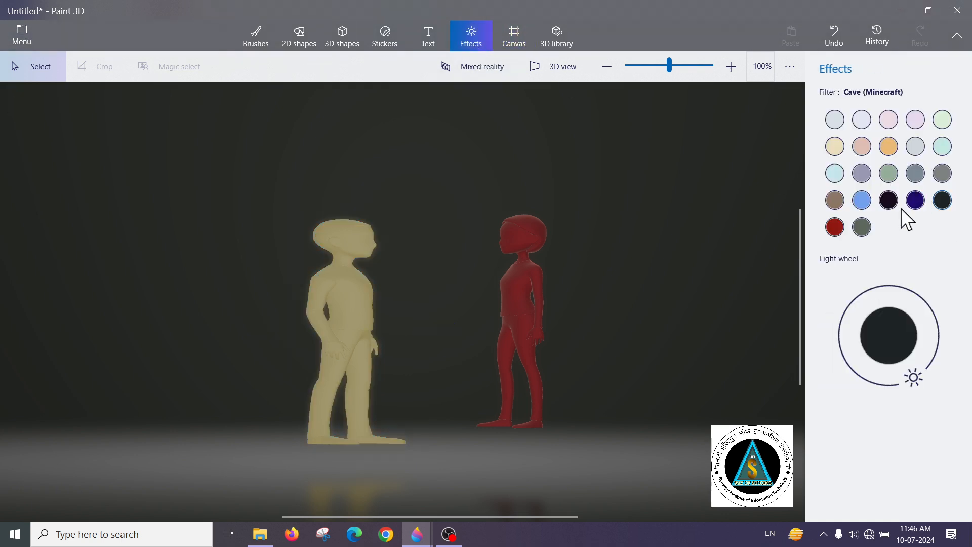
pyautogui.click(860, 201)
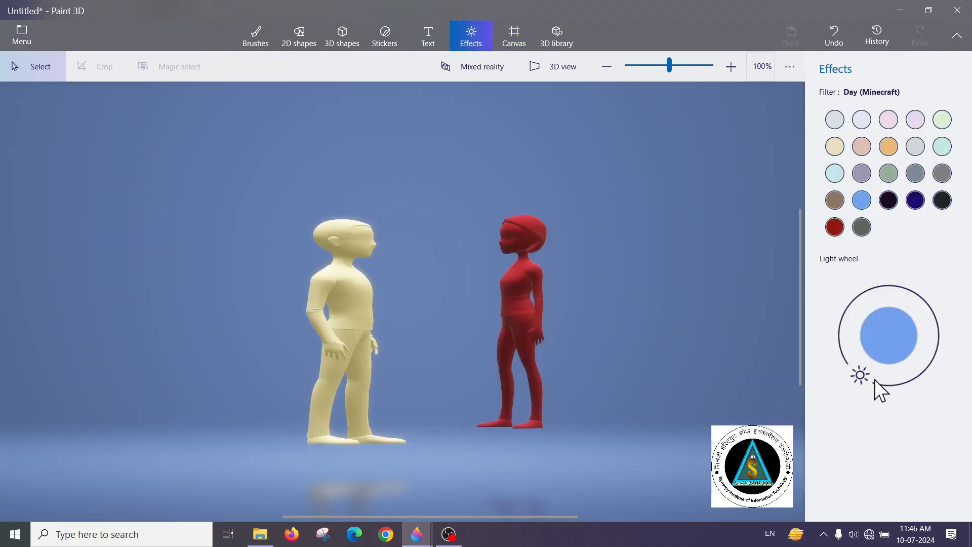
pyautogui.moveTo(870, 379); pyautogui.dragTo(896, 282)
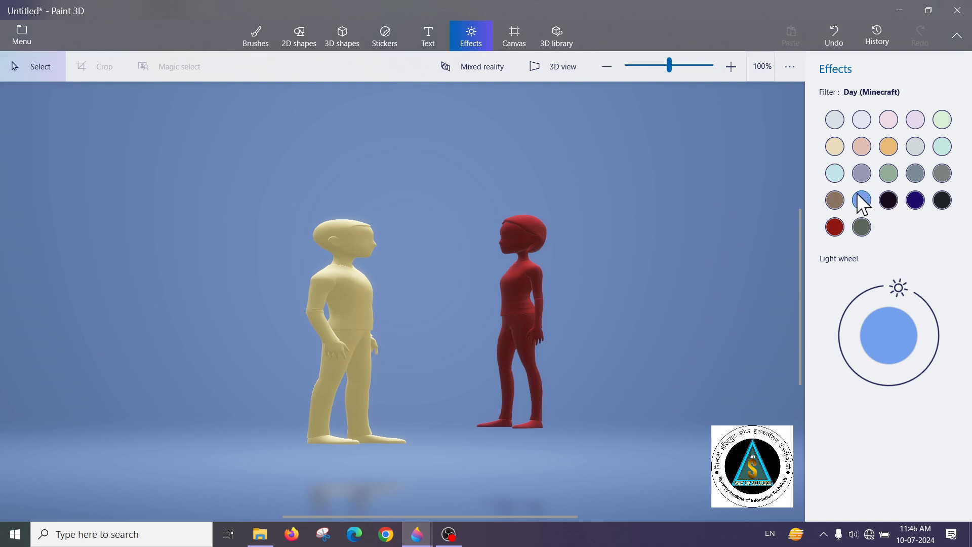
# Try the Sky filter, settle on the Spruce filter and shift its light closer to the top of the light wheel
pyautogui.click(838, 174)
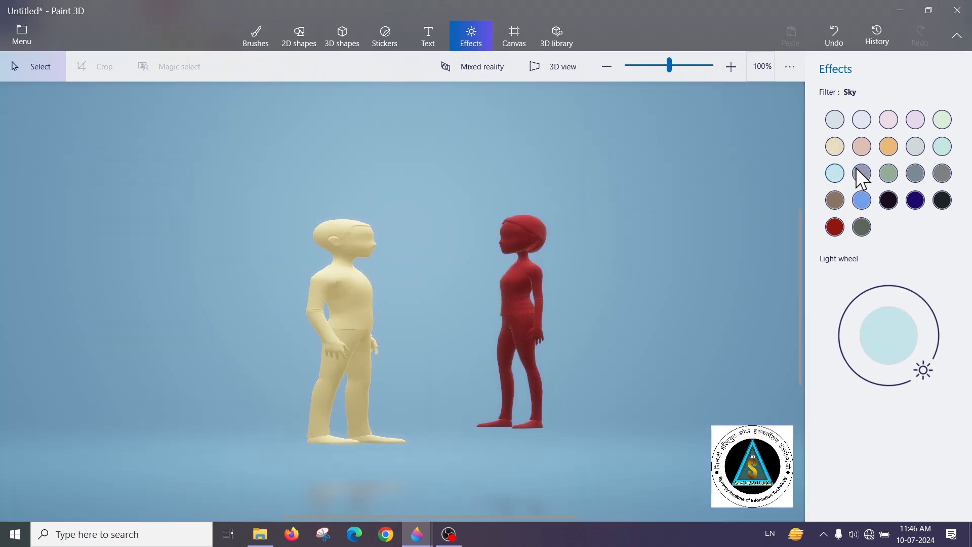
pyautogui.click(888, 174)
pyautogui.click(915, 173)
pyautogui.click(888, 173)
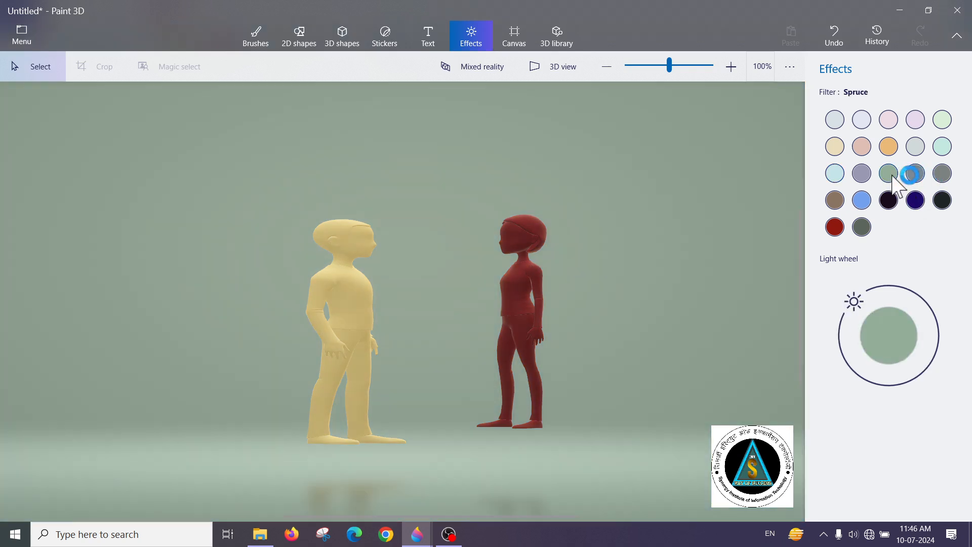
pyautogui.moveTo(854, 302); pyautogui.dragTo(877, 289)
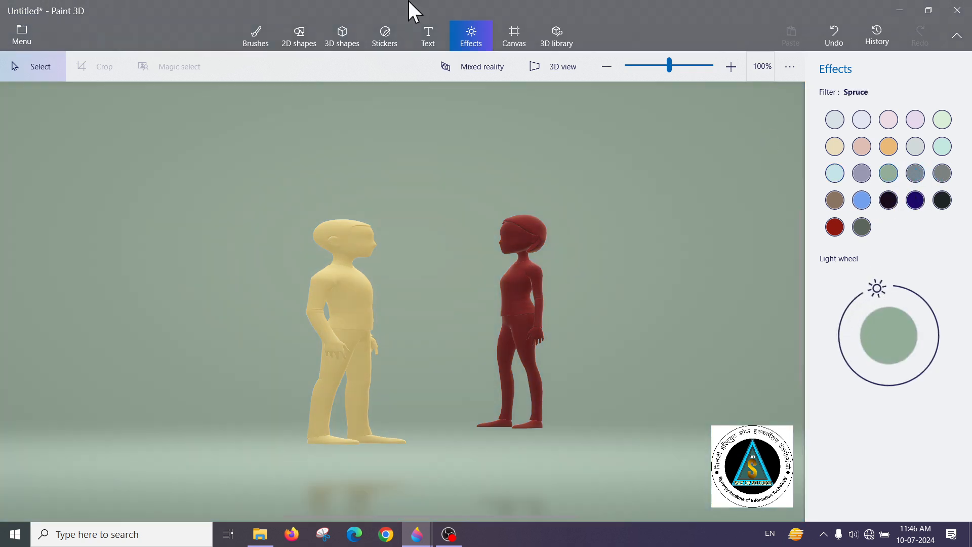
# Show the canvas again and start a new project without saving the current one
pyautogui.click(512, 42)
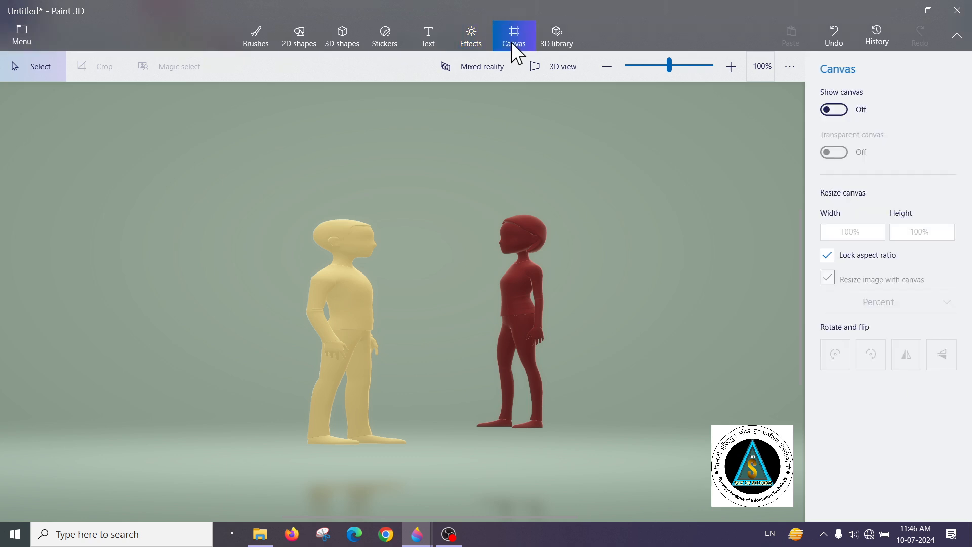
pyautogui.click(833, 112)
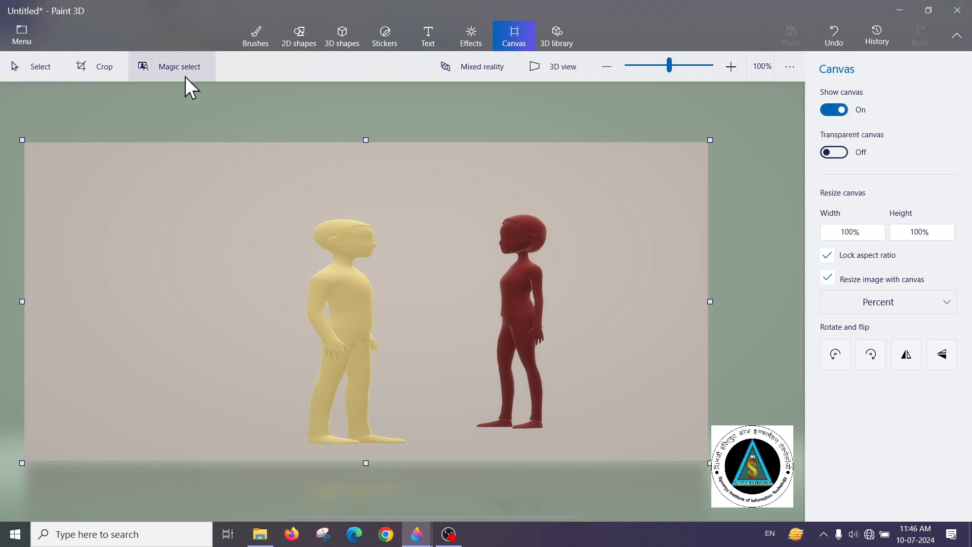
pyautogui.click(11, 41)
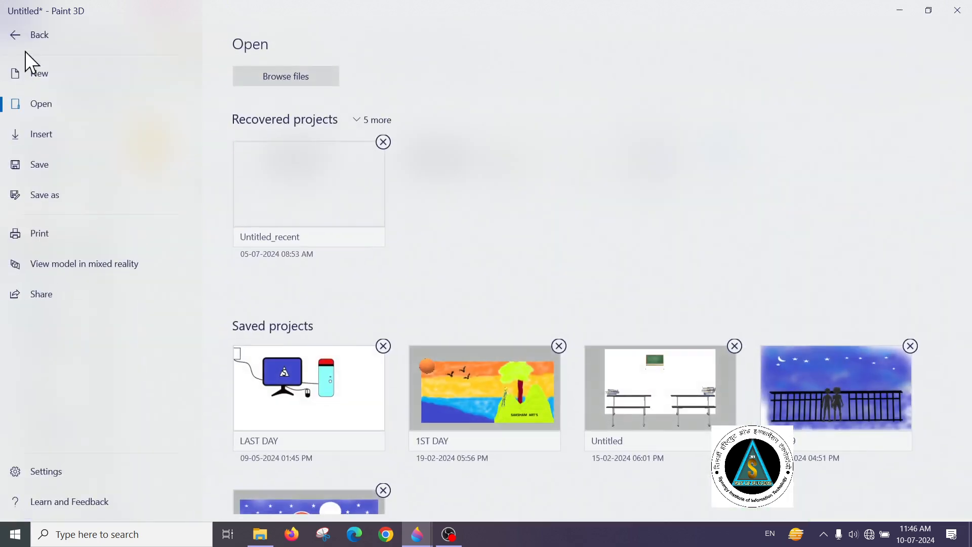
pyautogui.click(33, 87)
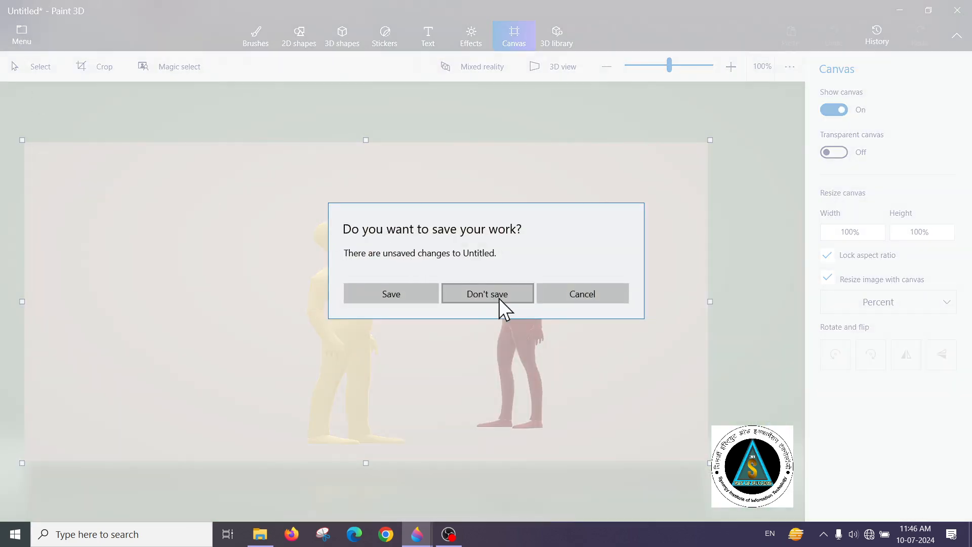
pyautogui.click(499, 296)
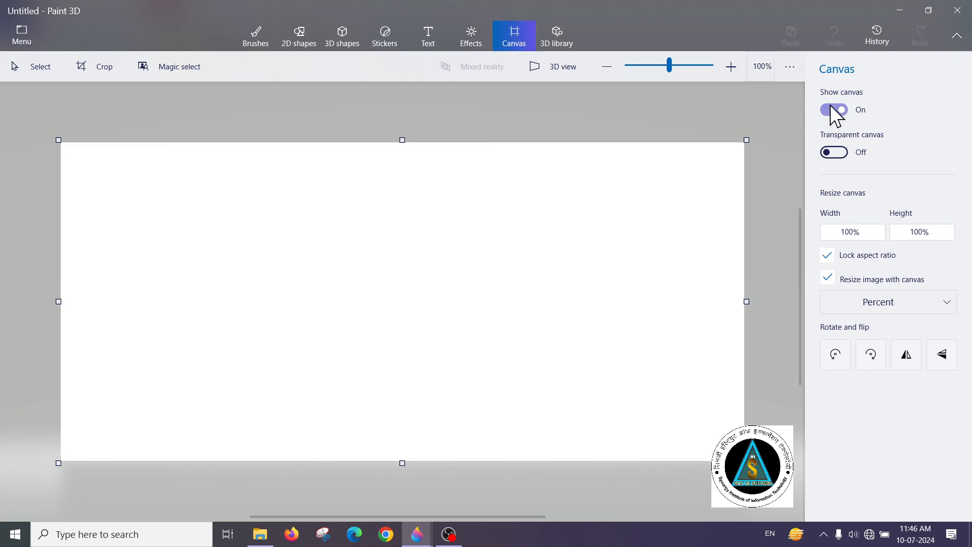
# Hide and reshow the blank canvas, and switch canvas transparency on and back off
pyautogui.click(832, 110)
pyautogui.click(832, 109)
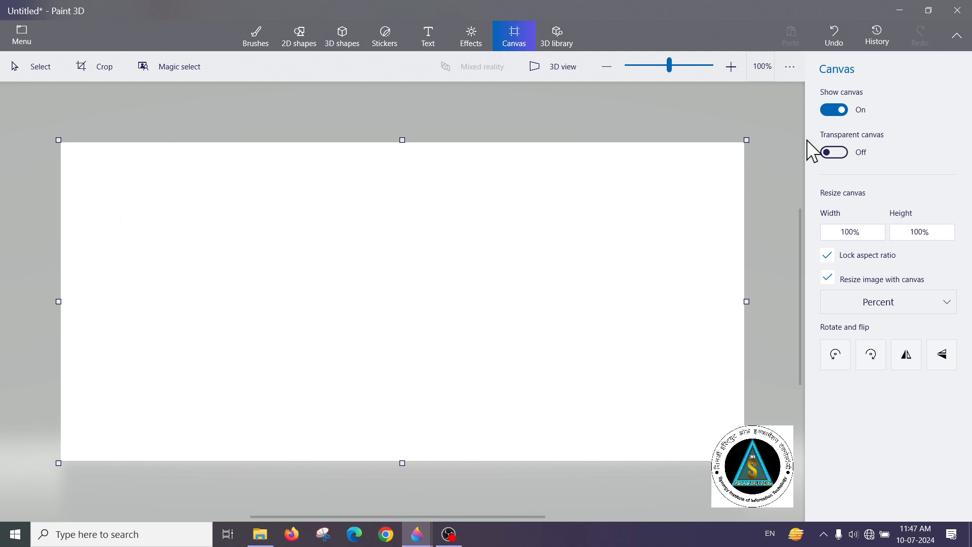
pyautogui.click(827, 154)
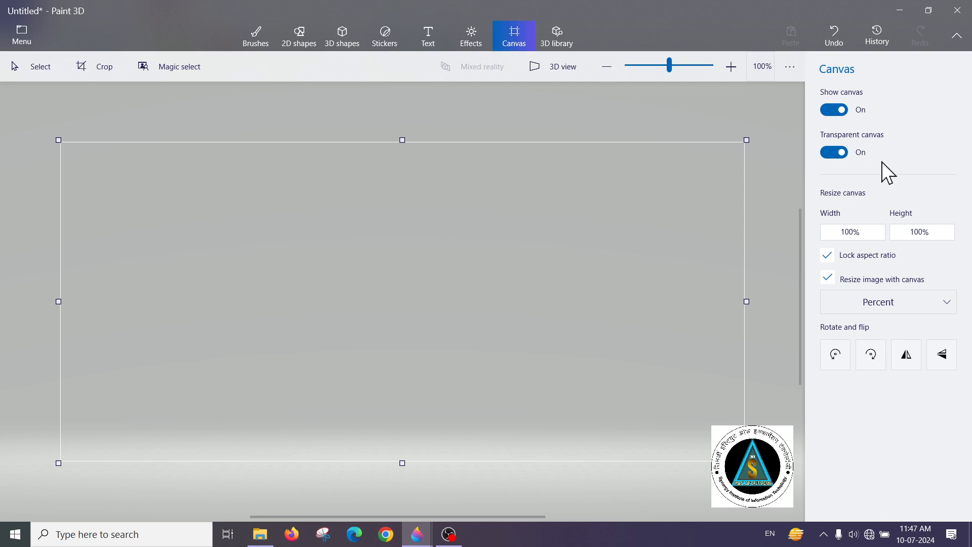
pyautogui.click(835, 153)
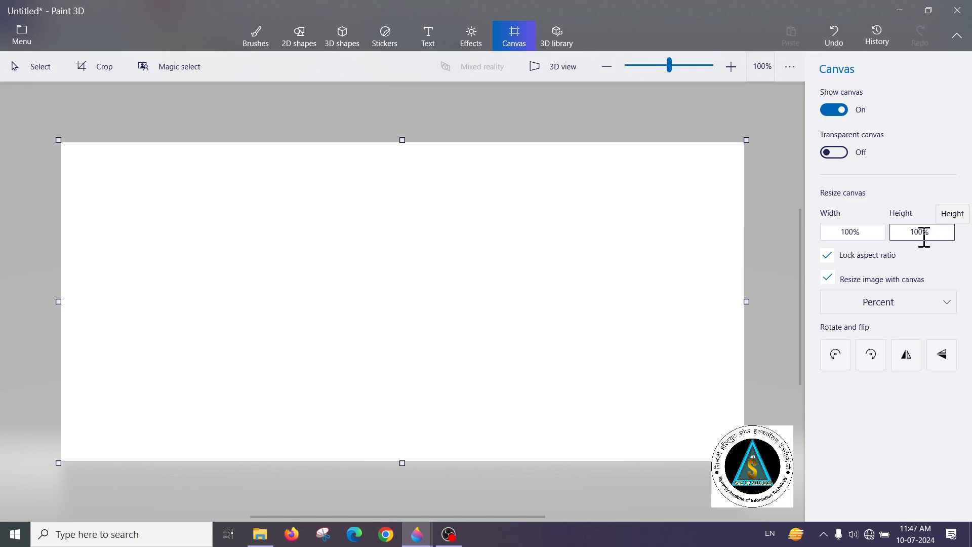
# Resize the canvas to 50% width with the aspect ratio locked, and shrink it again through its height
pyautogui.click(856, 234)
pyautogui.click(840, 237)
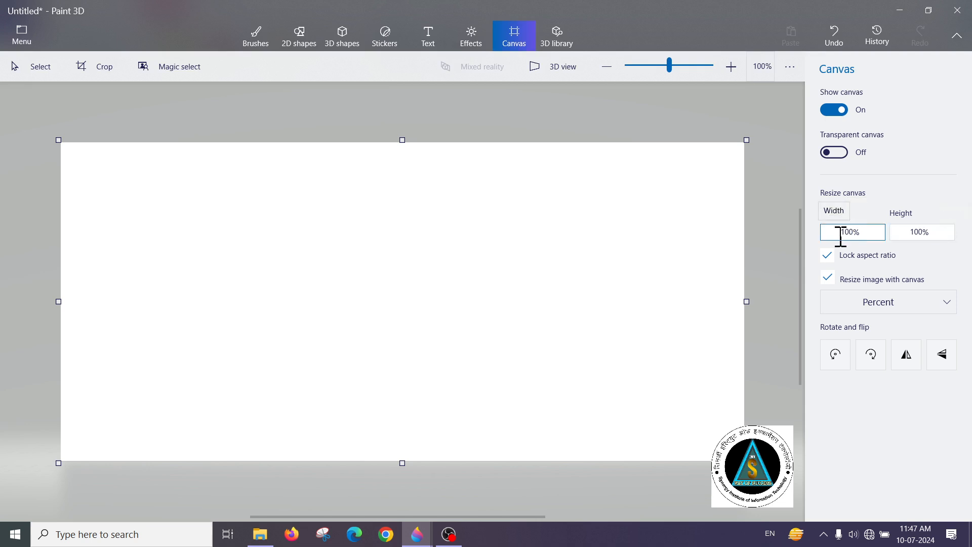
pyautogui.doubleClick(840, 236)
pyautogui.write('50')
pyautogui.click(924, 235)
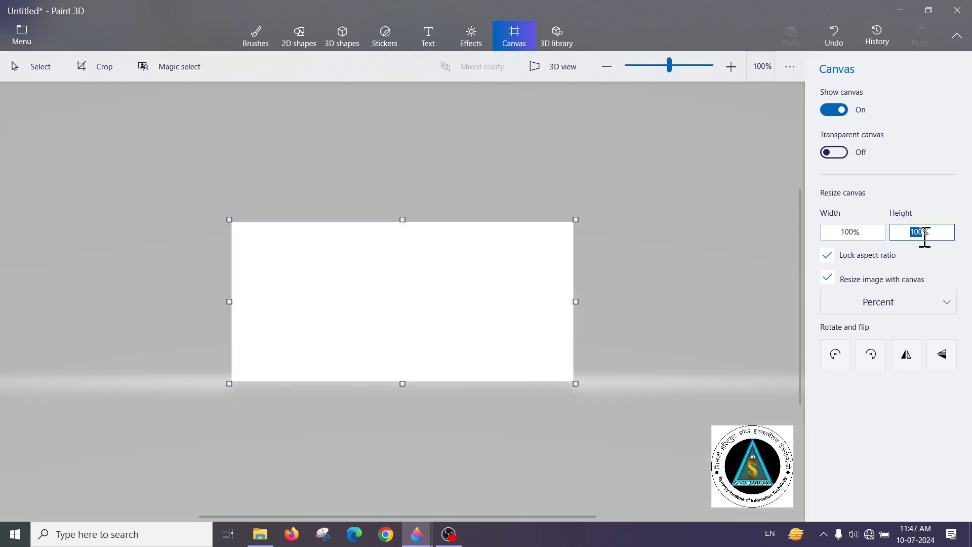
pyautogui.press('Return')
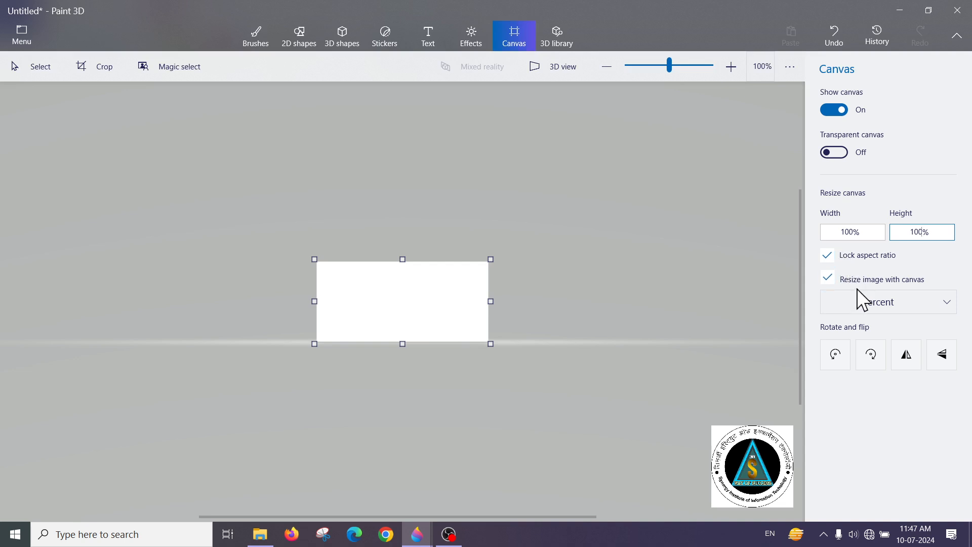
# Enlarge the canvas to 200% width with the aspect ratio locked, and enlarge it again through its height
pyautogui.click(856, 232)
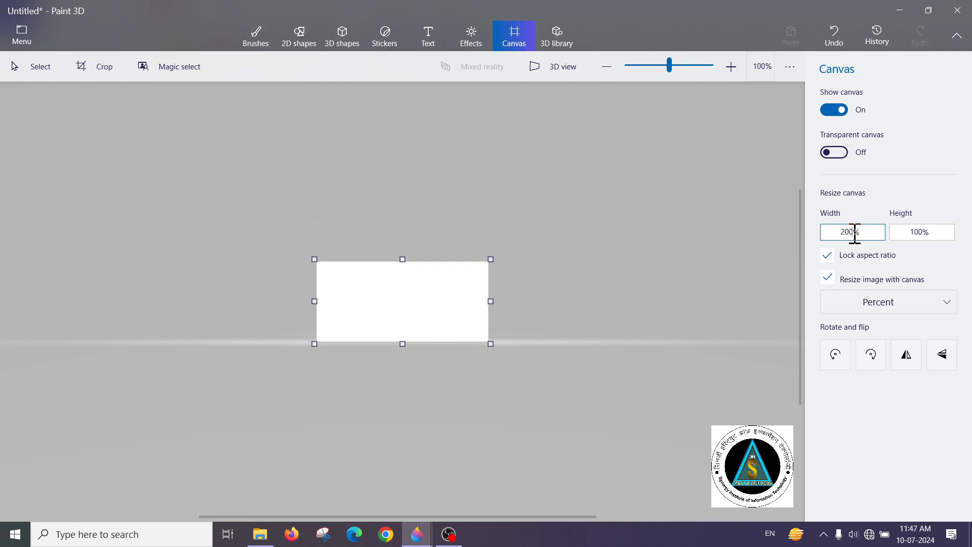
pyautogui.press('Return')
pyautogui.click(919, 232)
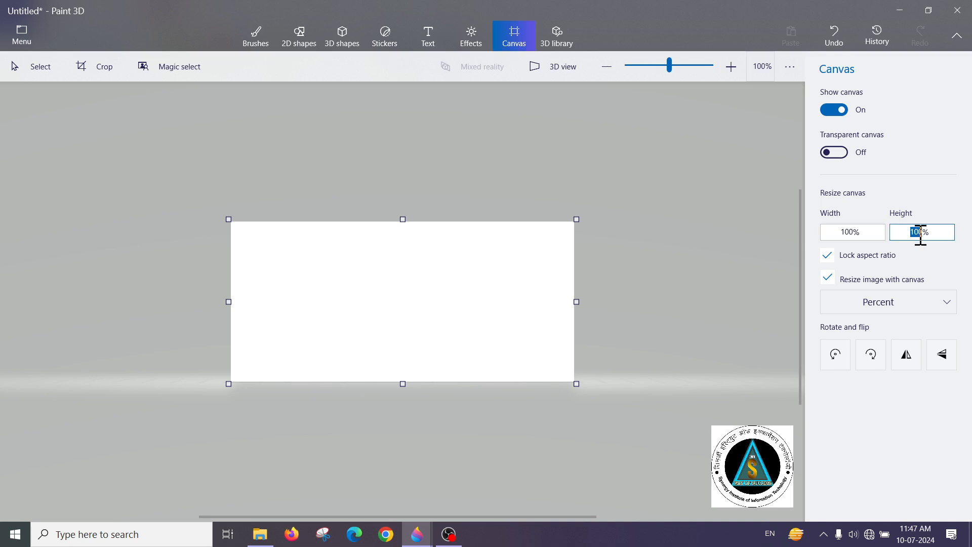
pyautogui.press('Return')
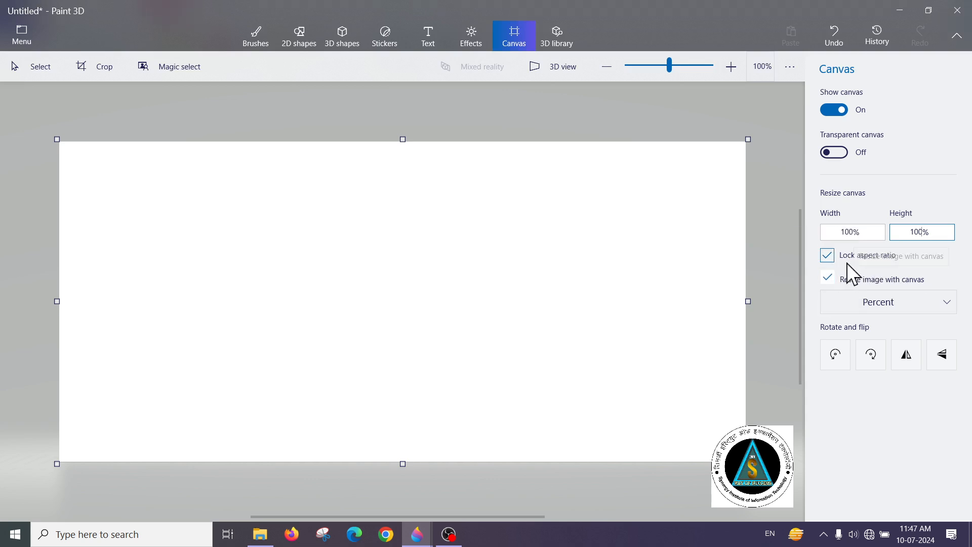
# Try a 50% canvas width with the aspect ratio unlocked, undo the resize and lock the aspect ratio again
pyautogui.click(827, 257)
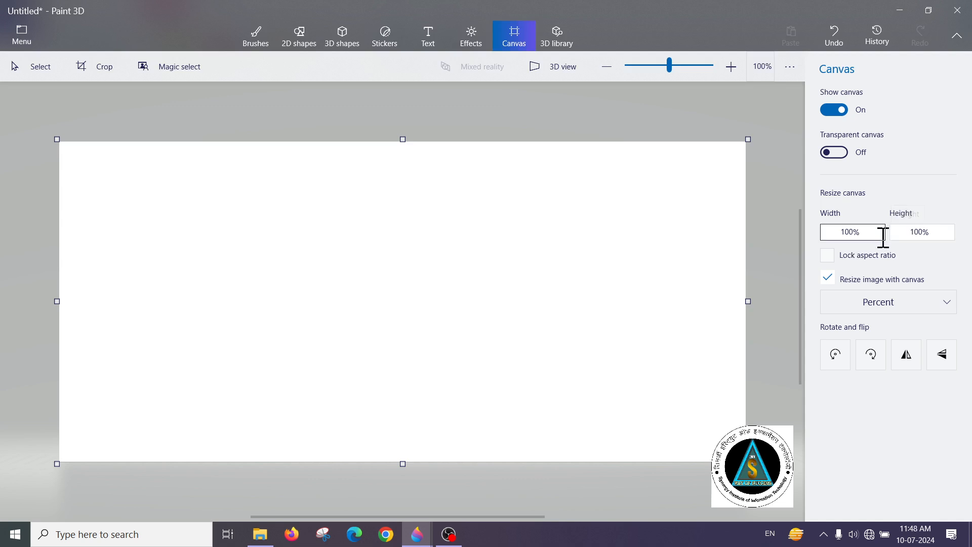
pyautogui.click(839, 232)
pyautogui.doubleClick(840, 233)
pyautogui.write('50')
pyautogui.press('Return')
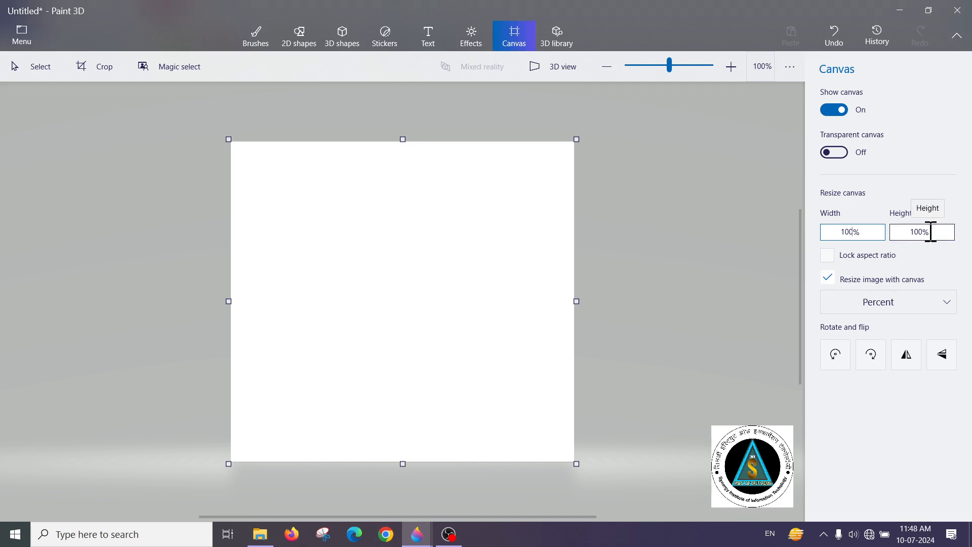
pyautogui.click(834, 36)
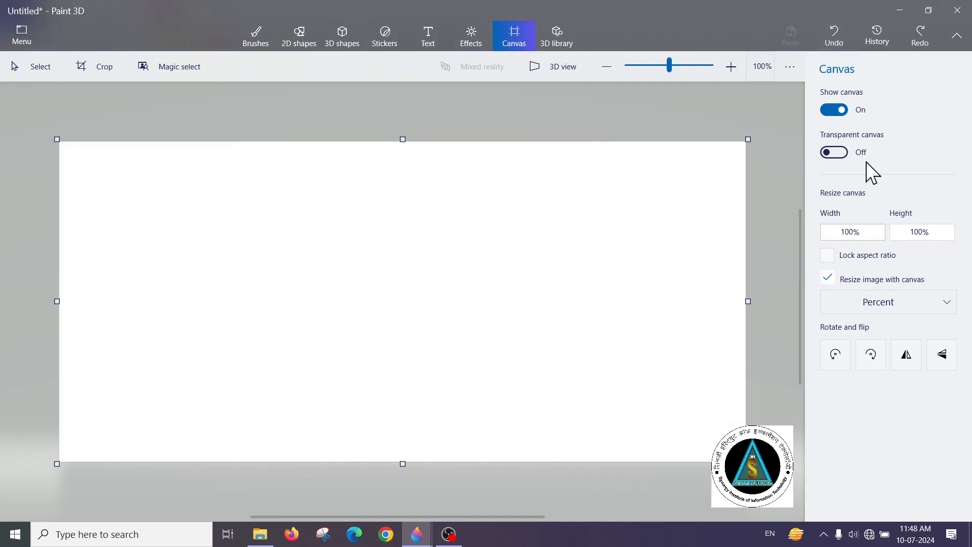
pyautogui.click(827, 255)
# Toggle the option that resizes the image with the canvas, leaving it off
pyautogui.click(828, 279)
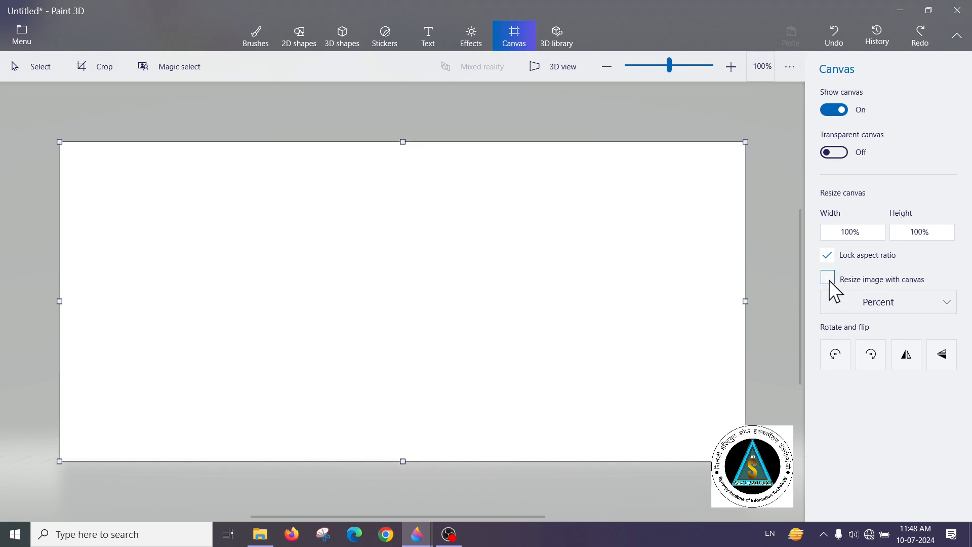
pyautogui.click(828, 280)
pyautogui.click(828, 279)
pyautogui.click(836, 275)
# Resize the canvas freehand from its corners, ending at about 1422 × 663 px
pyautogui.moveTo(751, 137); pyautogui.dragTo(729, 195)
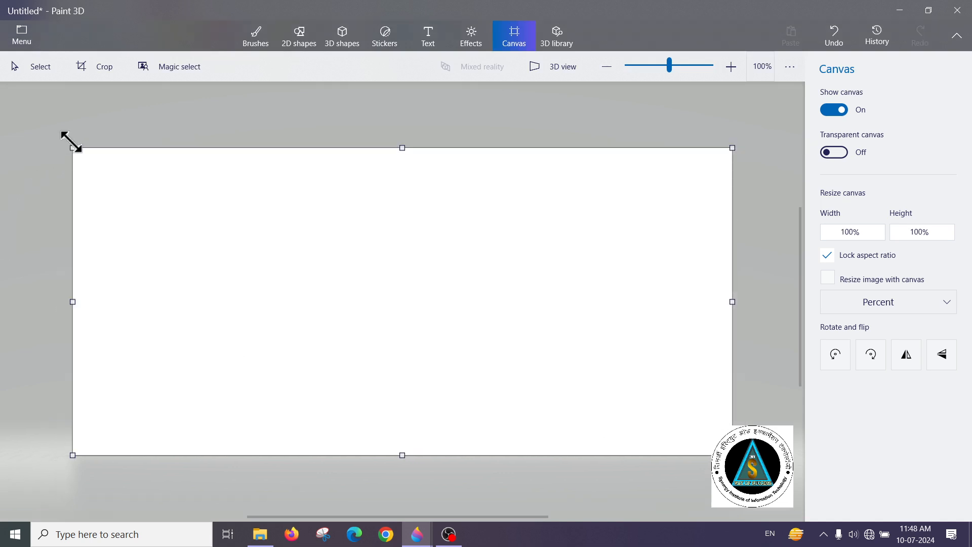
pyautogui.moveTo(69, 141); pyautogui.dragTo(89, 144)
pyautogui.moveTo(722, 156); pyautogui.dragTo(727, 143)
pyautogui.moveTo(72, 148)
pyautogui.mouseDown()
pyautogui.moveTo(34, 108)
pyautogui.moveTo(70, 133)
pyautogui.mouseUp()
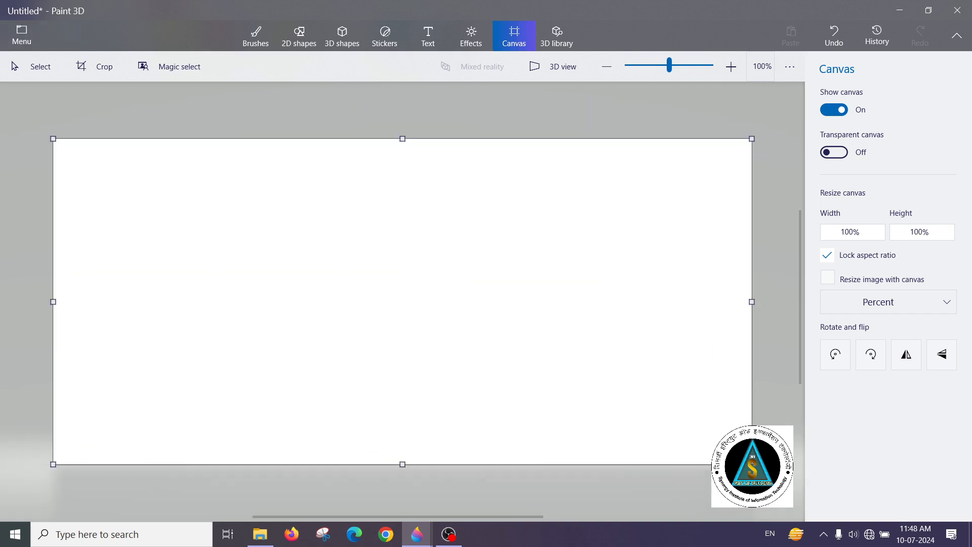
pyautogui.moveTo(751, 464); pyautogui.dragTo(772, 473)
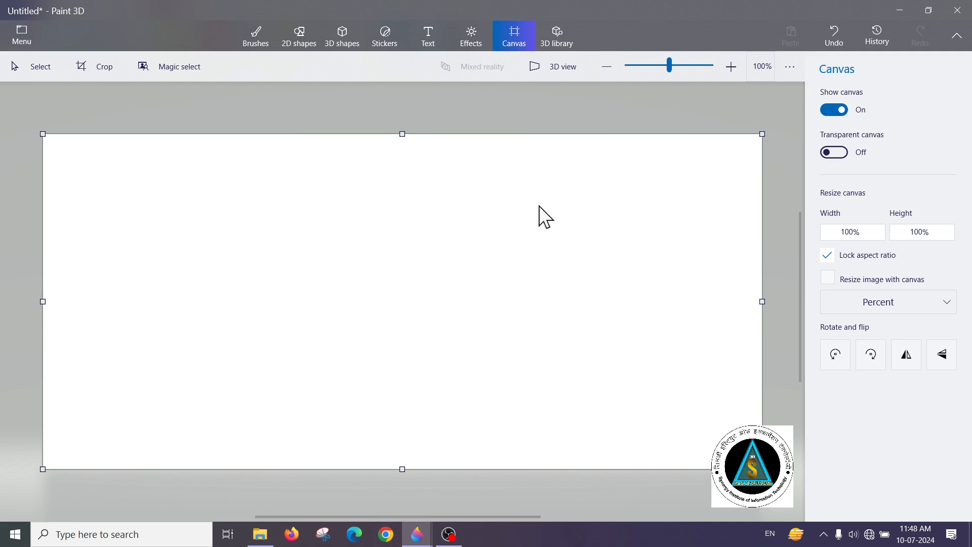
# Show the canvas dimensions in pixels, and set the unit back to percent
pyautogui.click(853, 302)
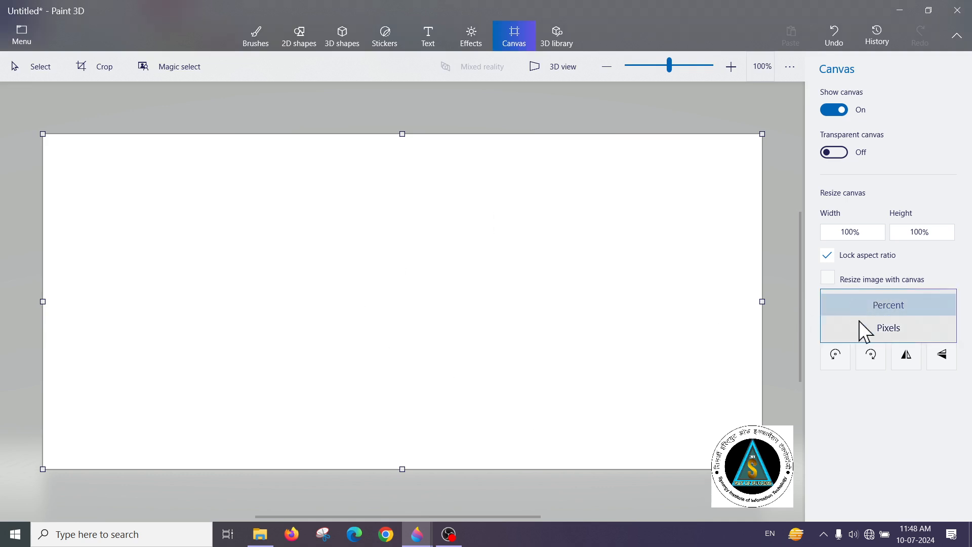
pyautogui.click(867, 334)
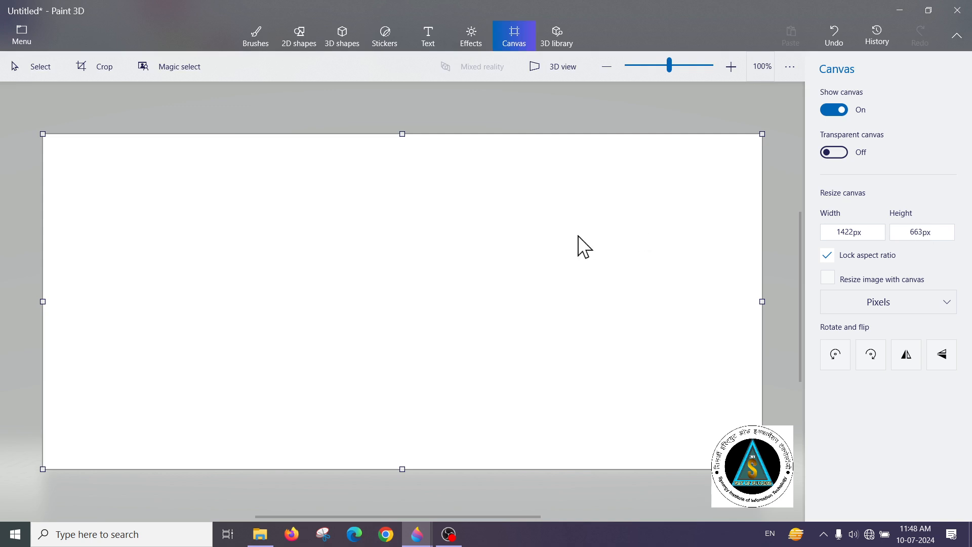
pyautogui.click(897, 303)
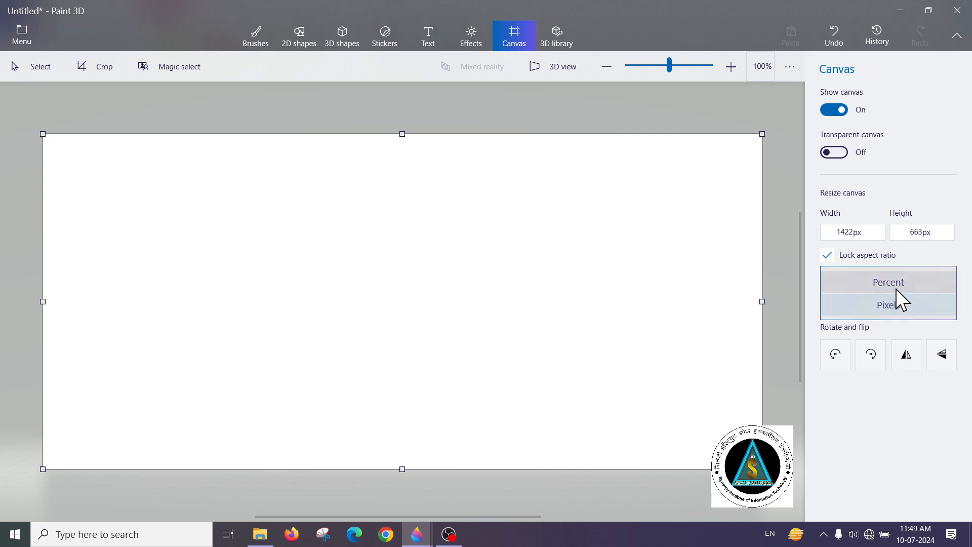
pyautogui.click(894, 283)
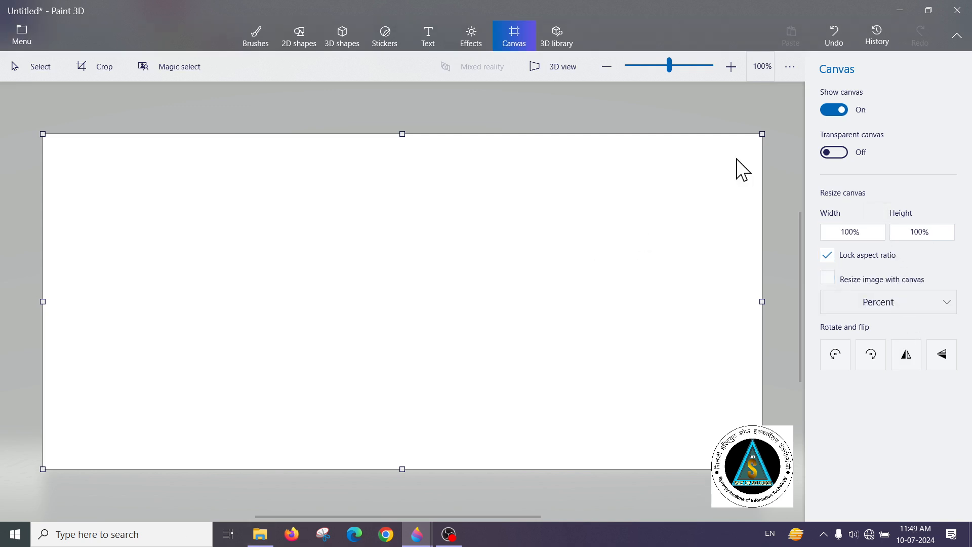
# Rotate the canvas left and right in several turns, returning it to its original orientation
pyautogui.click(826, 354)
pyautogui.click(826, 353)
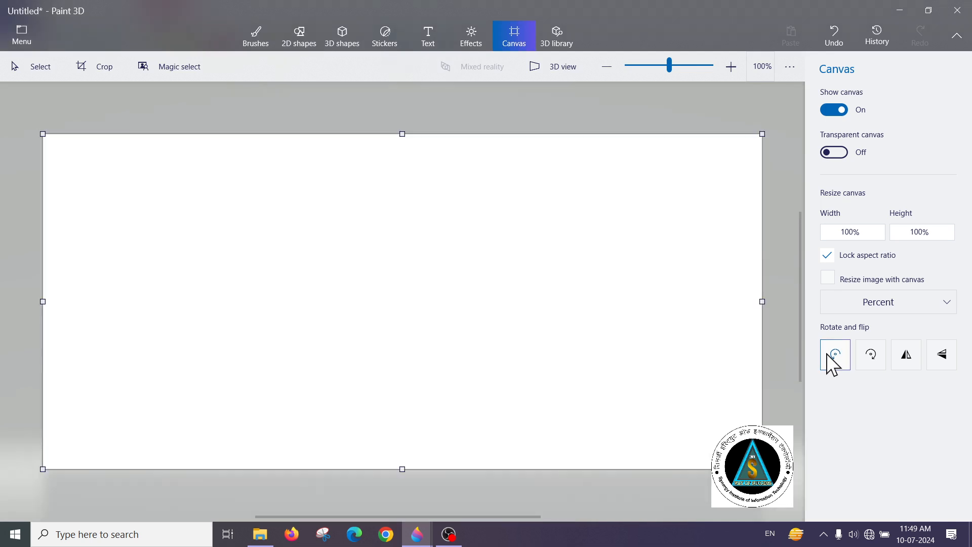
pyautogui.click(858, 356)
pyautogui.click(860, 355)
pyautogui.click(859, 354)
pyautogui.click(832, 360)
# Draw a turquoise woman 3D model near the middle of the canvas
pyautogui.click(357, 34)
pyautogui.click(861, 255)
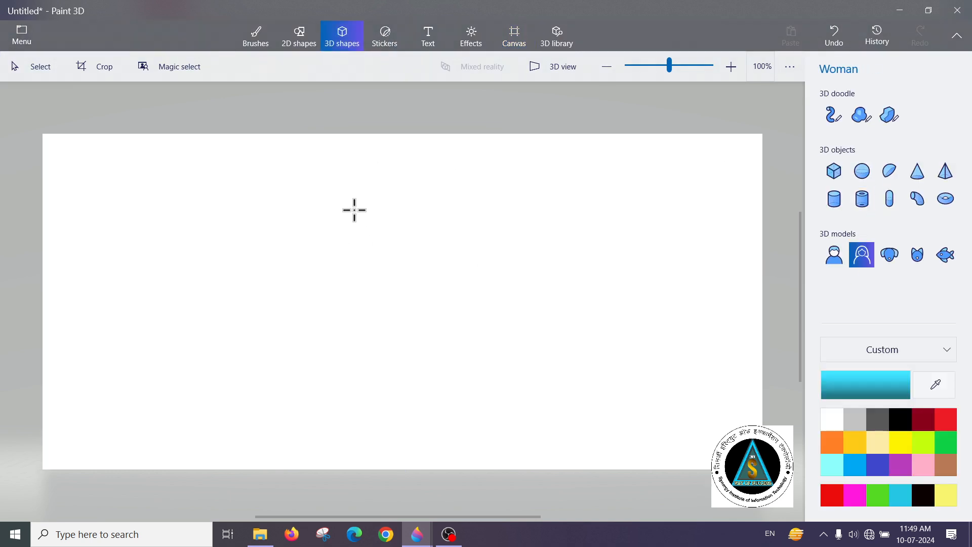
pyautogui.moveTo(354, 210); pyautogui.dragTo(425, 418)
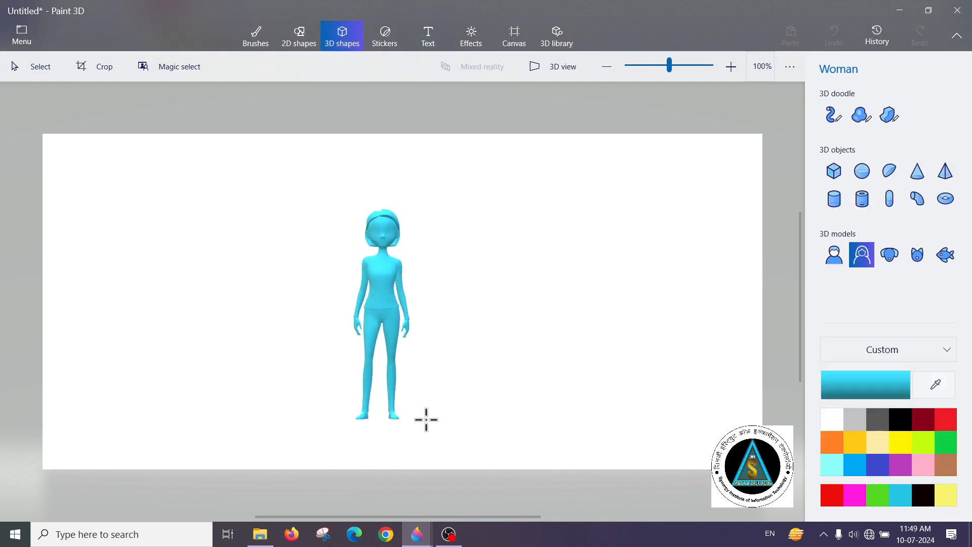
# Draw a pointed arrow 2D shape with a solid black 10 px outline and no fill to the right of the woman
pyautogui.click(552, 37)
pyautogui.click(516, 31)
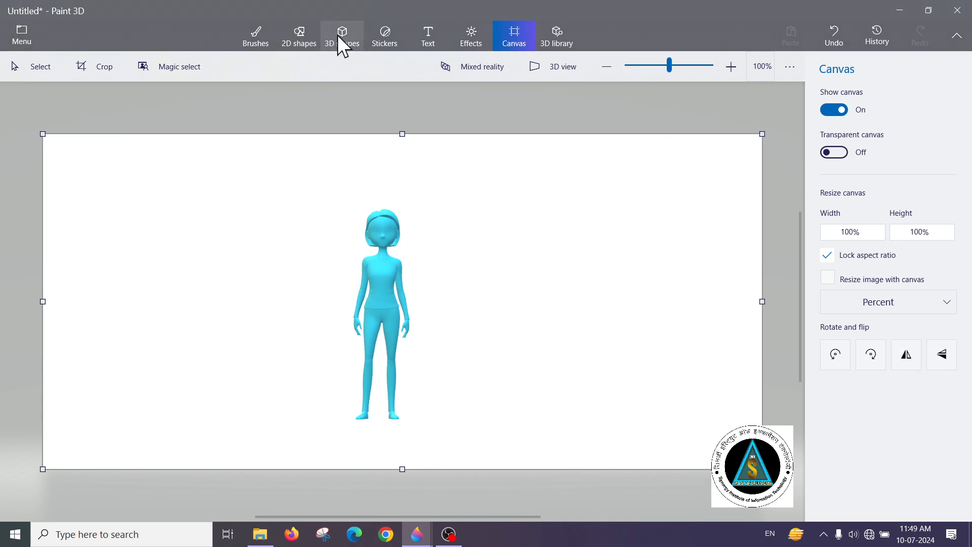
pyautogui.click(299, 38)
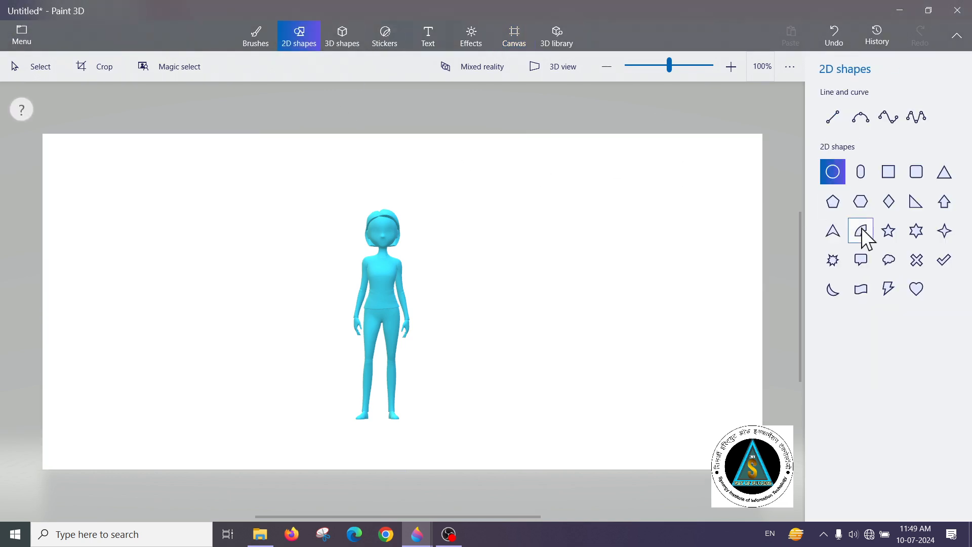
pyautogui.click(833, 233)
pyautogui.moveTo(490, 206); pyautogui.dragTo(673, 410)
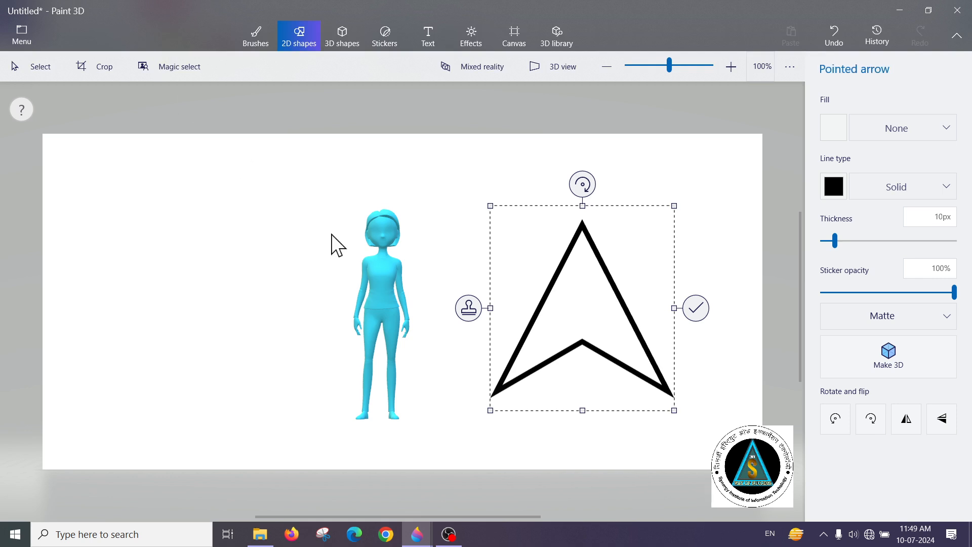
pyautogui.click(457, 218)
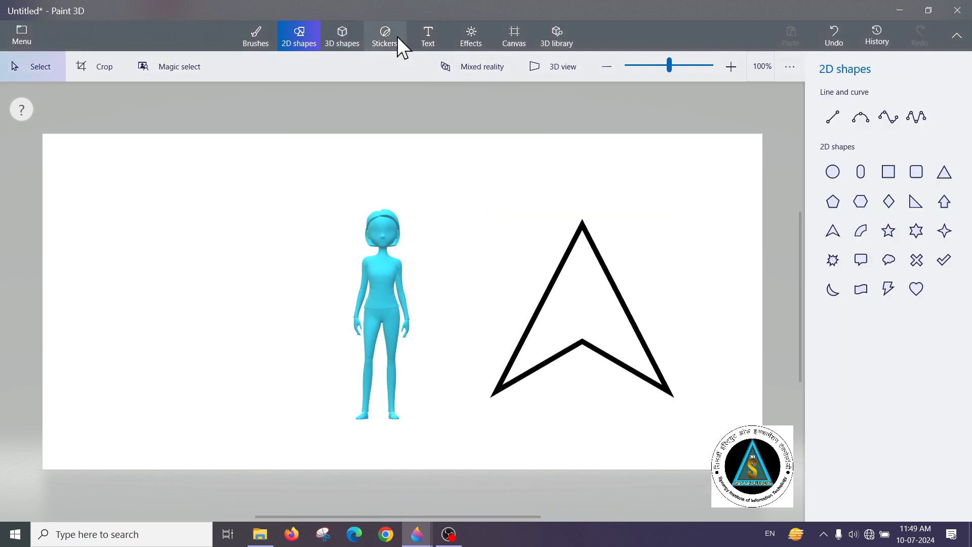
# Flip the canvas horizontally and vertically several times, flipping it back to its original orientation each time
pyautogui.click(469, 41)
pyautogui.click(520, 44)
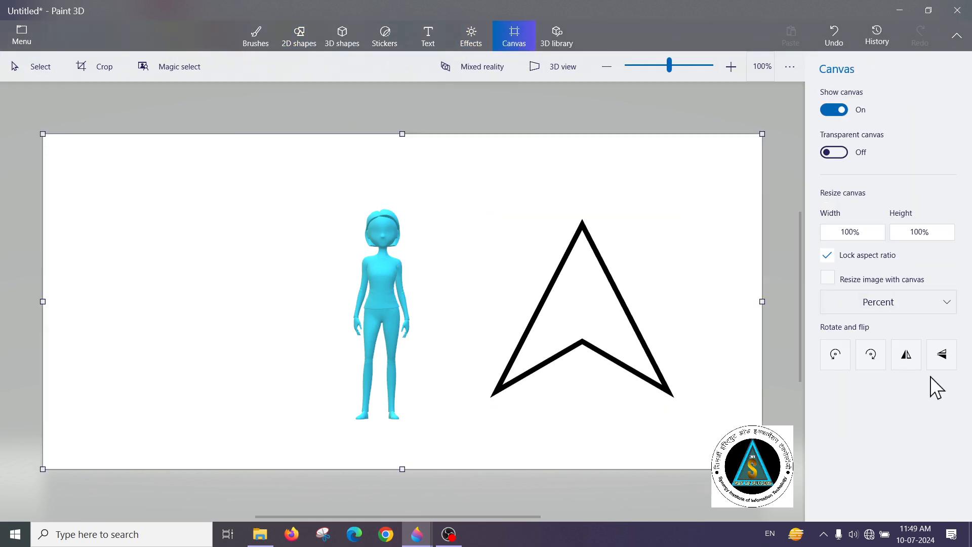
pyautogui.click(905, 354)
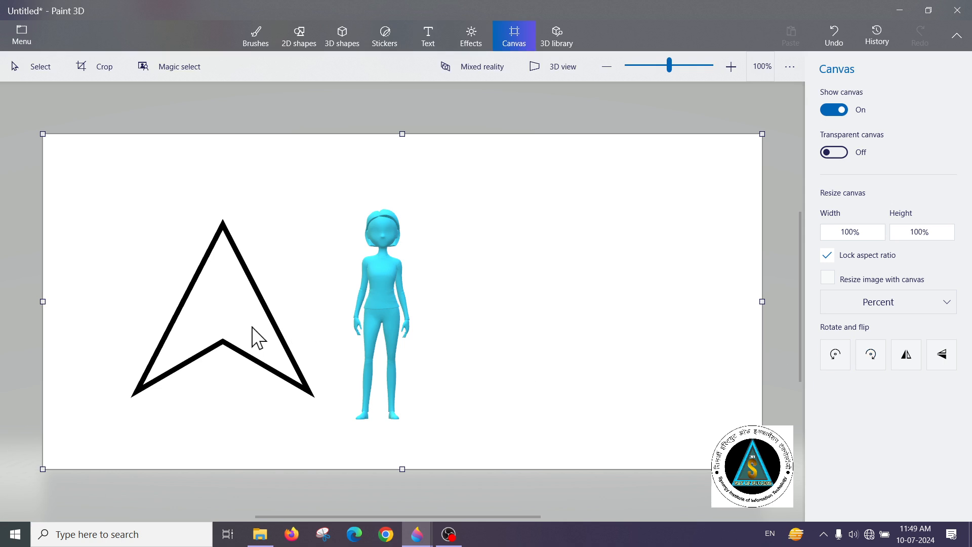
pyautogui.click(906, 354)
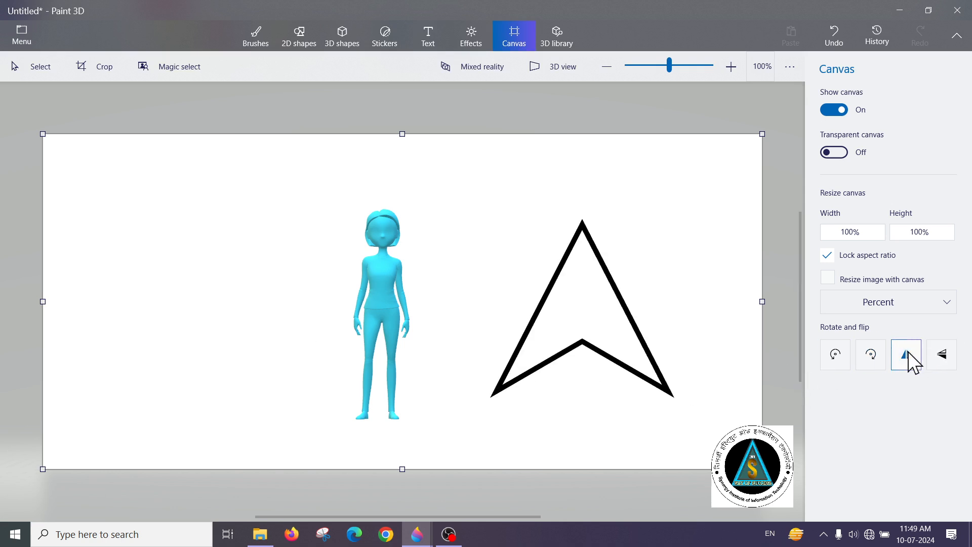
pyautogui.click(942, 355)
pyautogui.click(942, 355)
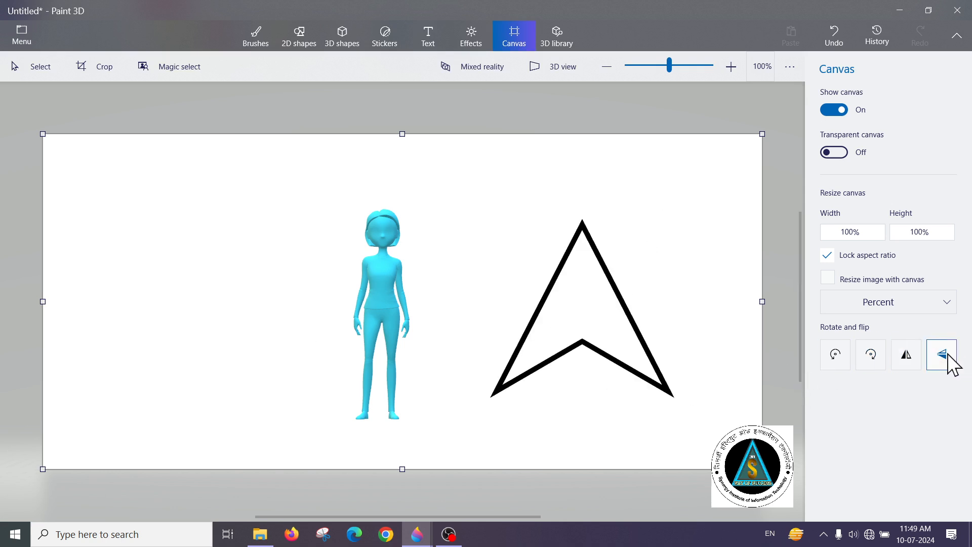
pyautogui.click(942, 355)
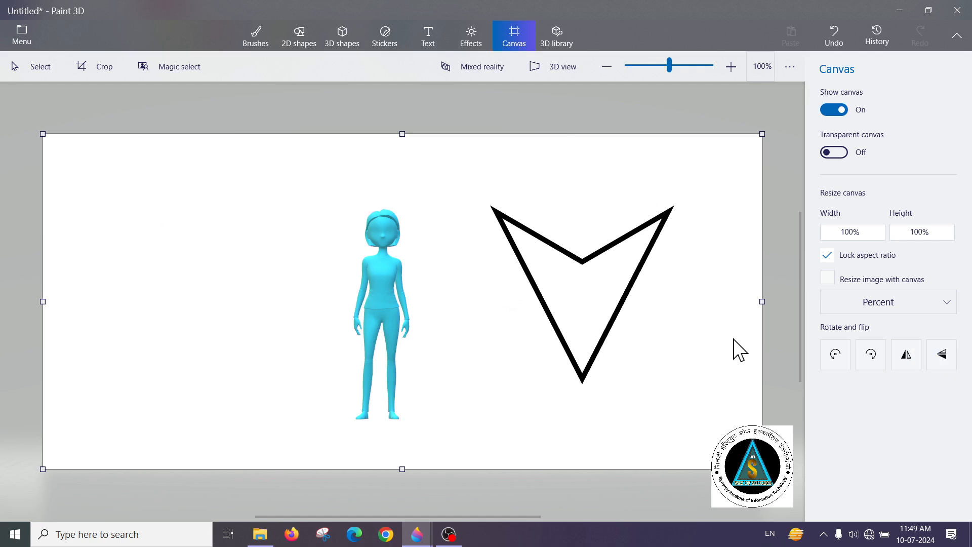
pyautogui.click(939, 363)
pyautogui.click(903, 360)
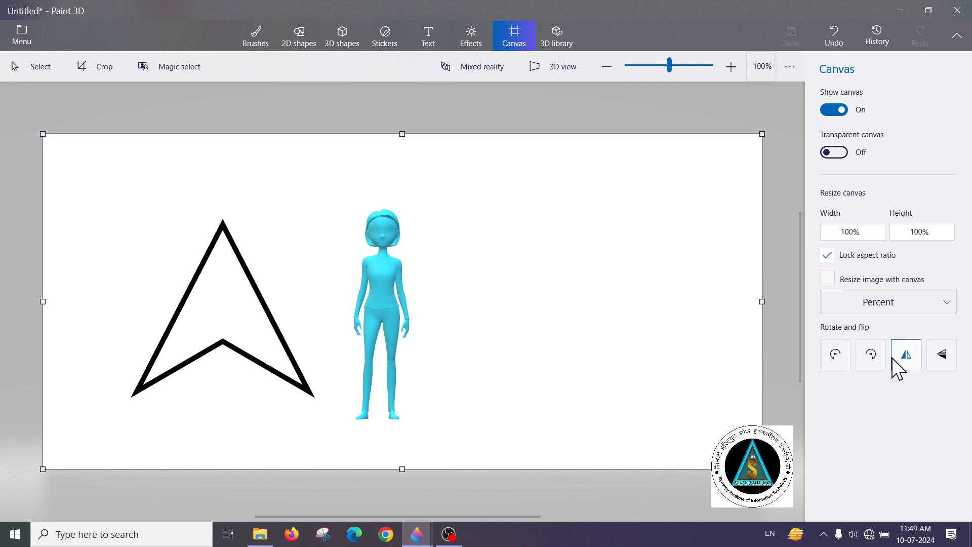
pyautogui.click(899, 366)
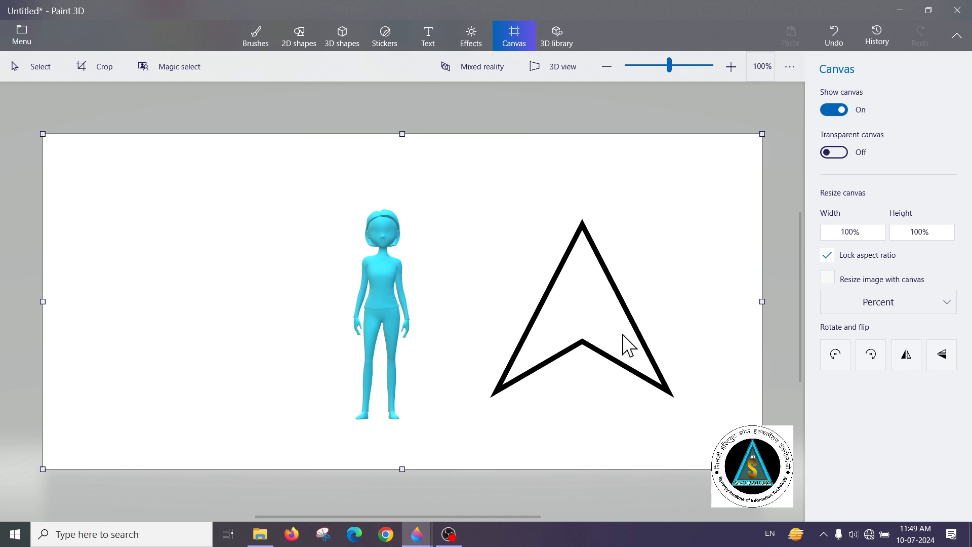
pyautogui.click(433, 30)
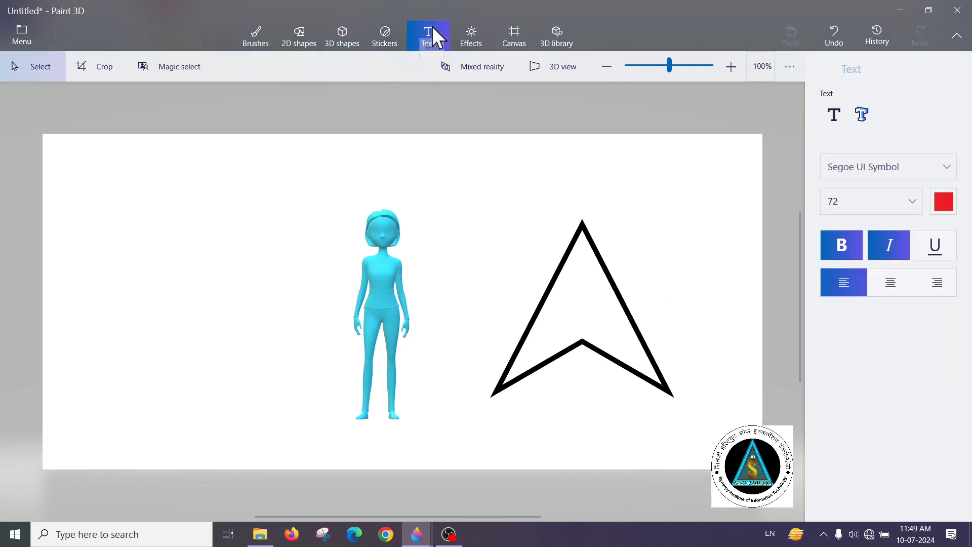
pyautogui.click(468, 39)
pyautogui.click(512, 39)
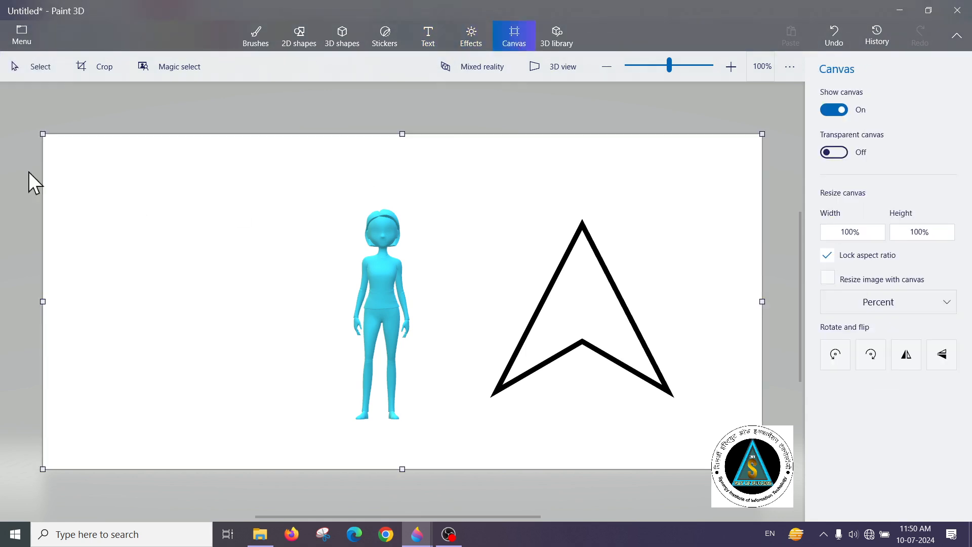